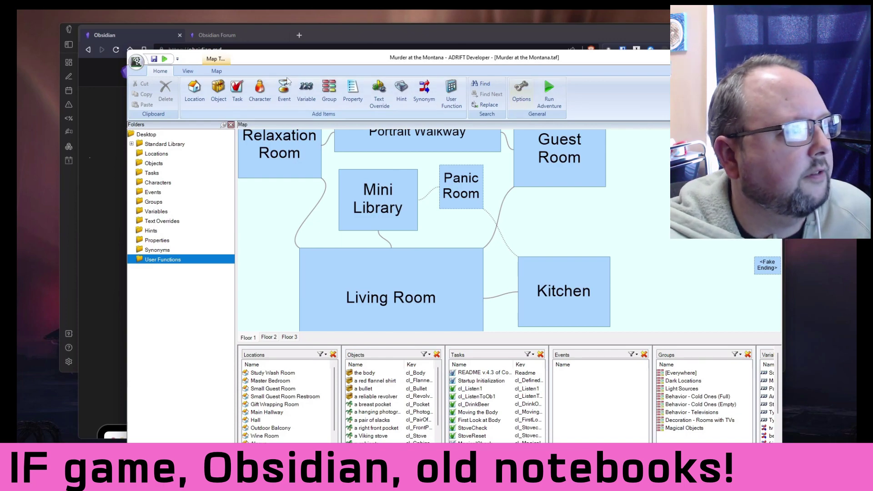
Step: Skim the obsidian.md homepage features in Brave, then return to the NotepadPLUS Obsidian vault
mouse_move(514, 63)
mouse_down()
mouse_move(570, 61)
mouse_move(512, 72)
mouse_up()
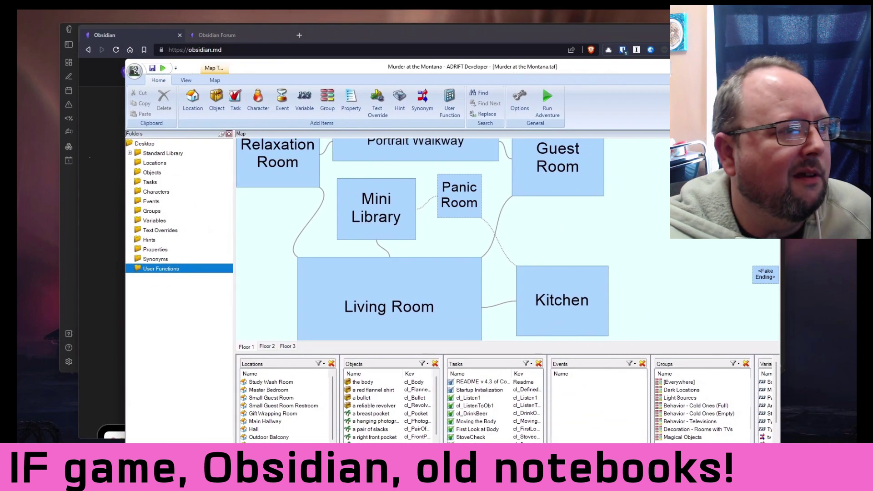
key(alt+Tab)
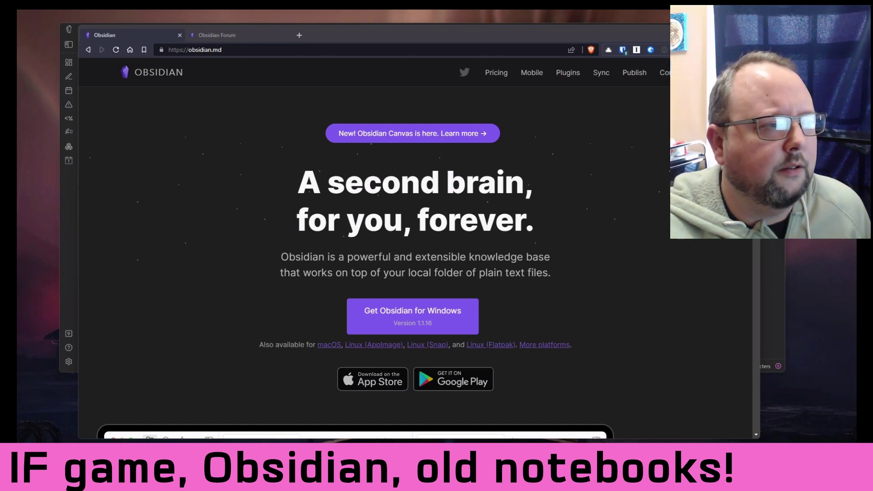
scroll(410, 250, down, 10)
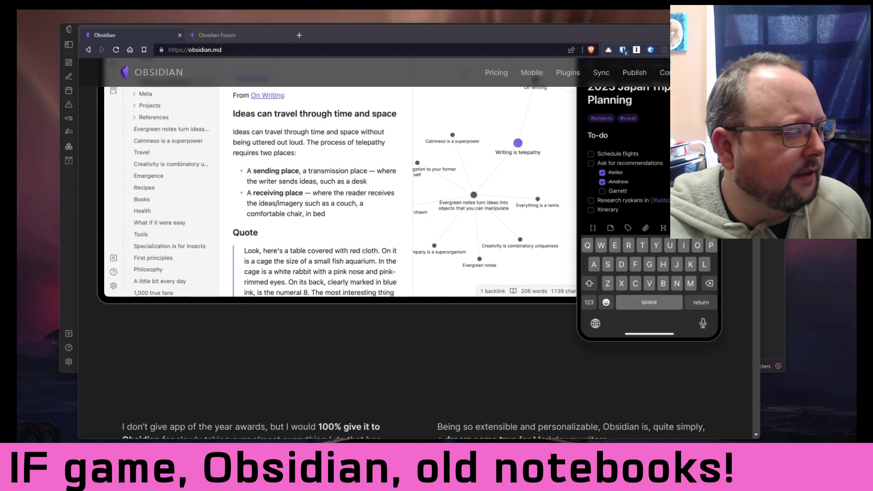
scroll(409, 250, down, 6)
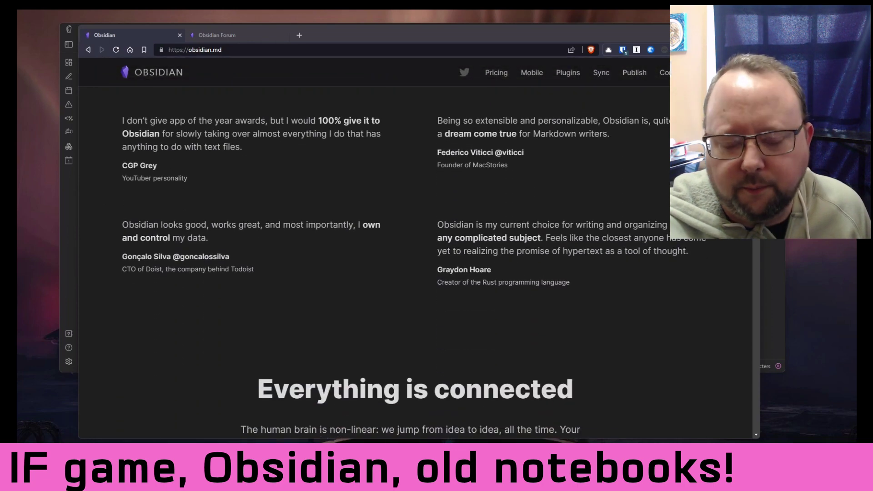
scroll(409, 251, down, 8)
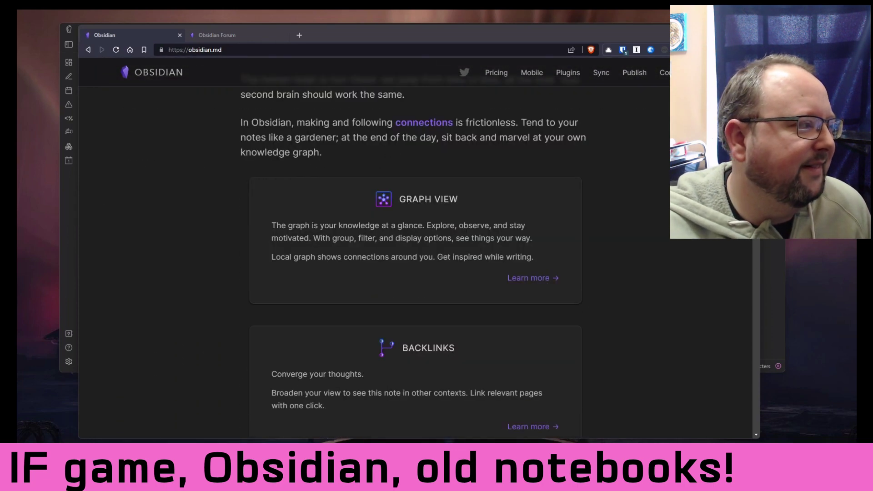
scroll(410, 250, down, 8)
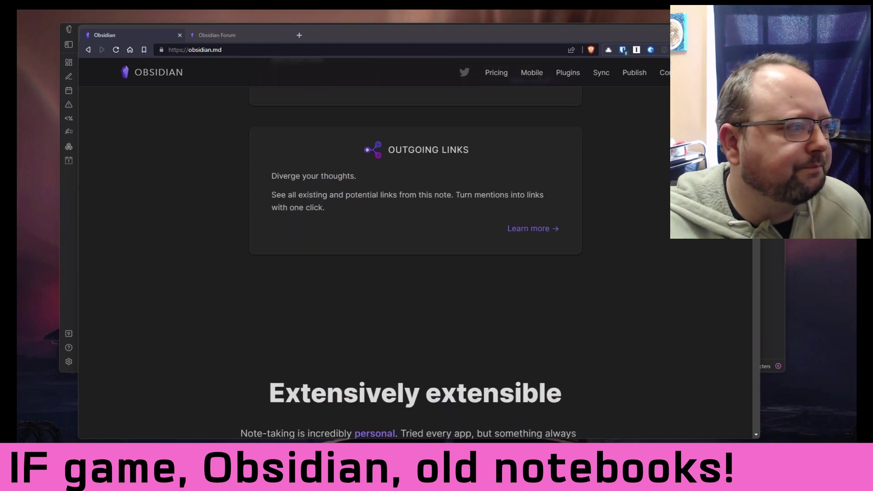
scroll(410, 250, down, 4)
scroll(410, 250, up, 14)
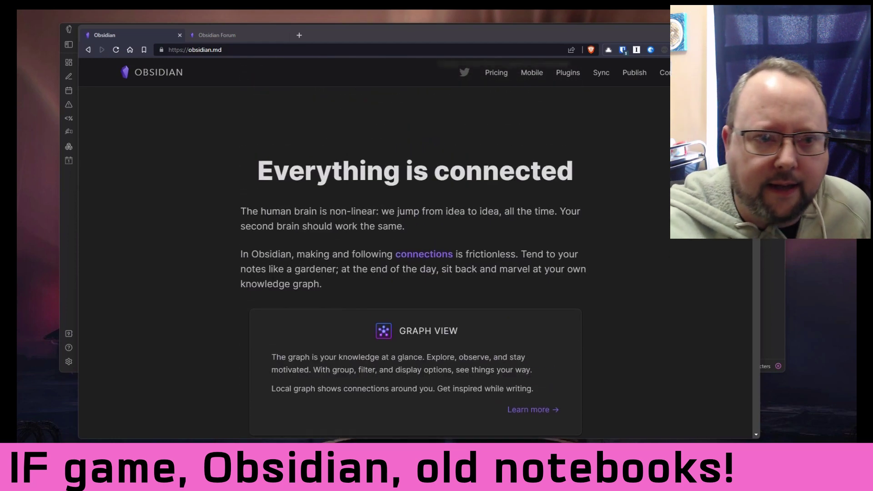
scroll(410, 250, up, 2)
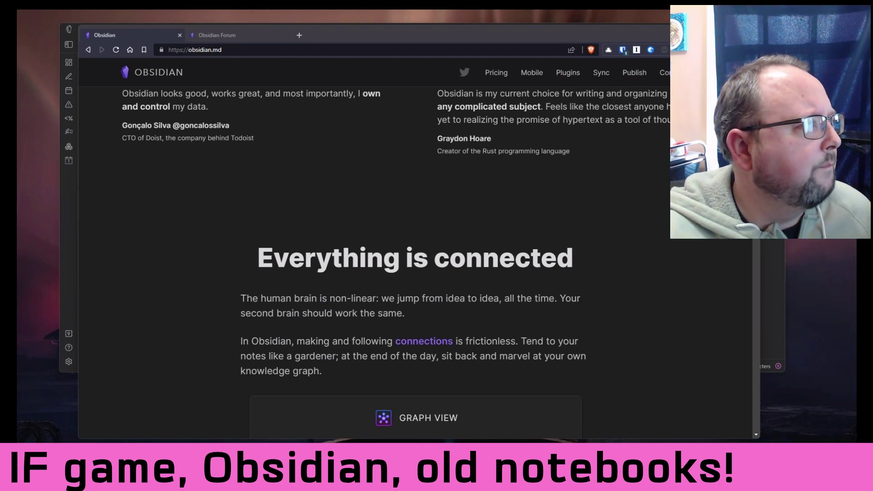
key(alt+Tab)
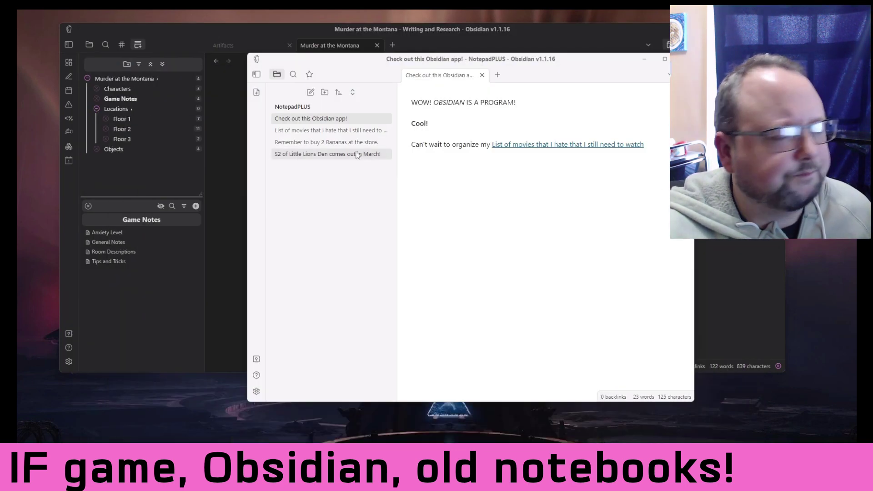
Step: Drag the NotepadPLUS vault window down and left over the Murder at the Montana window
drag(311, 64, 296, 73)
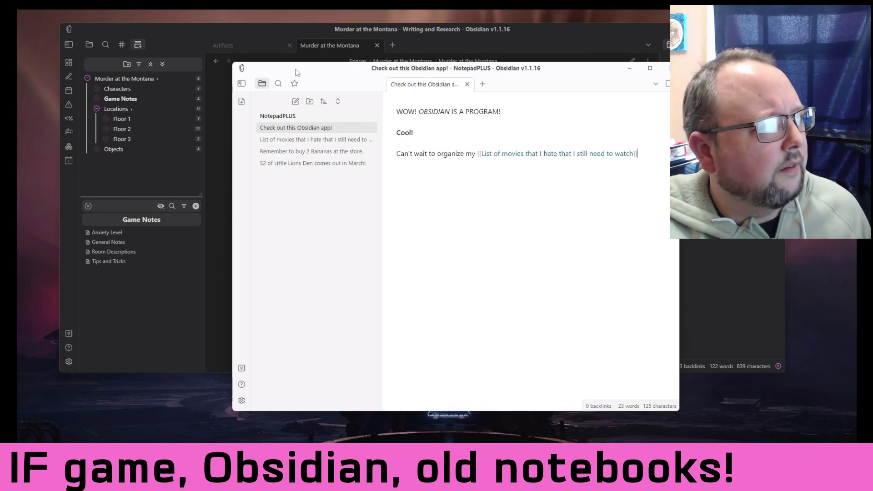
drag(583, 73, 560, 79)
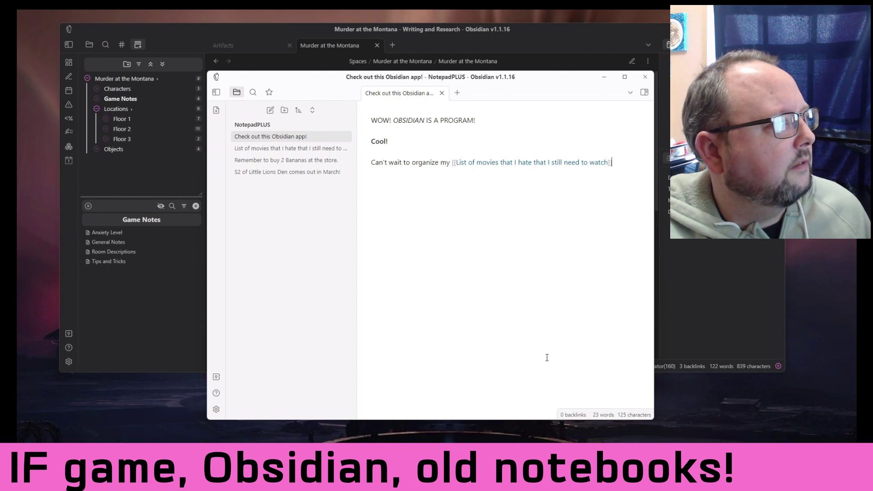
click(216, 92)
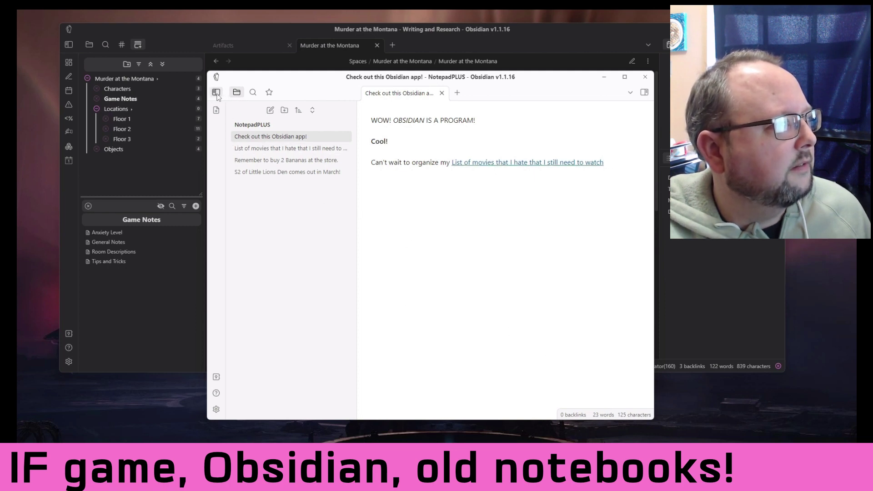
click(216, 93)
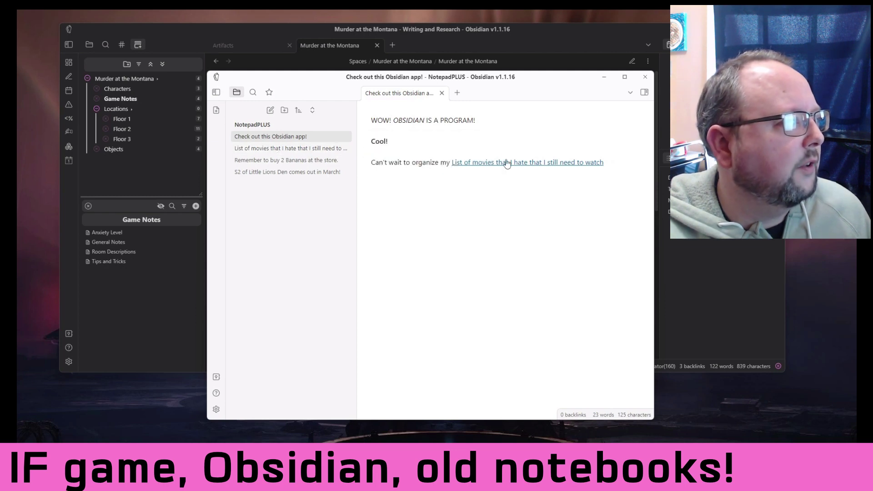
click(292, 164)
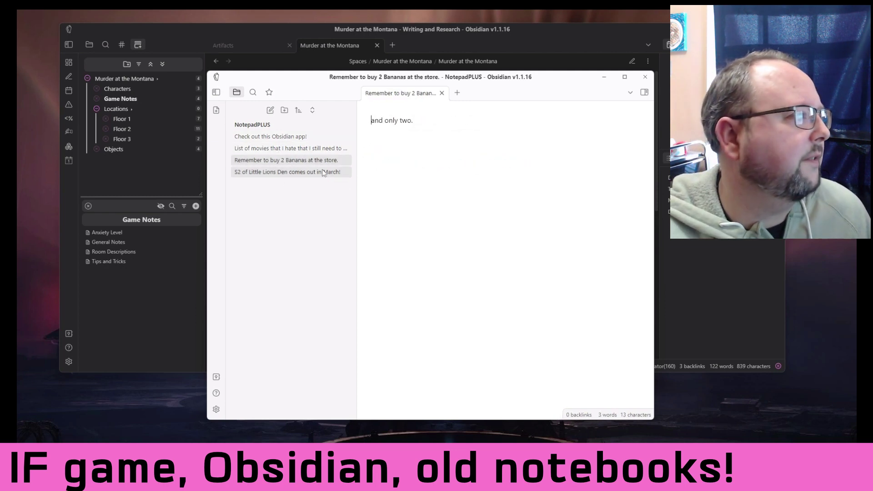
click(323, 172)
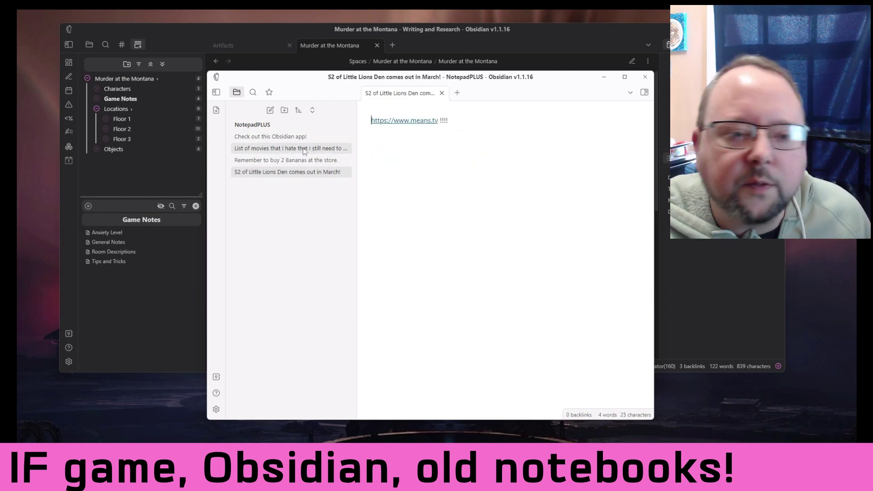
click(310, 149)
click(255, 137)
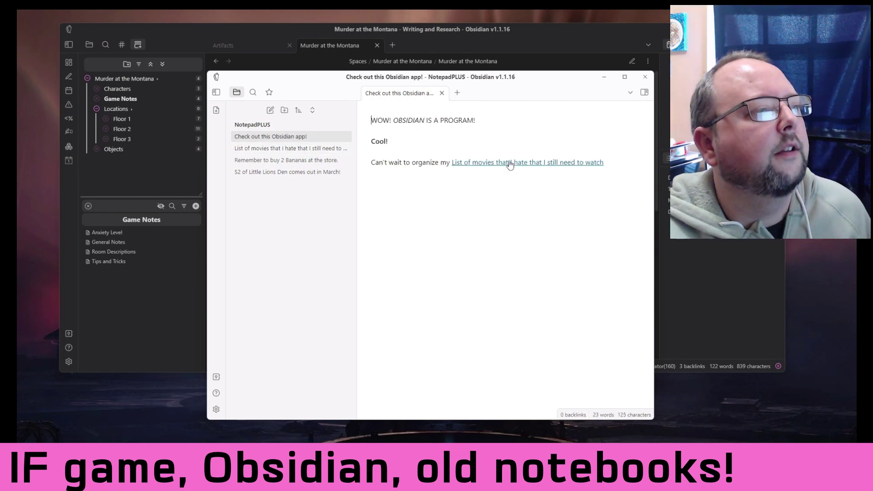
click(645, 93)
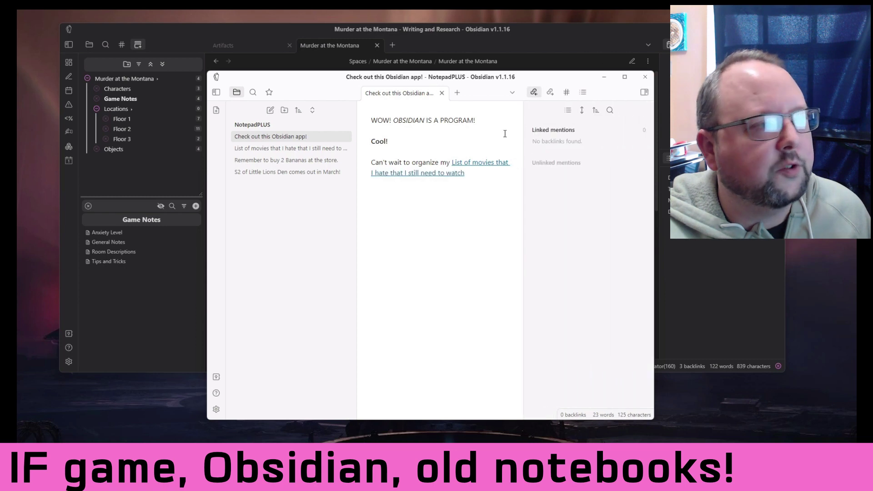
click(445, 174)
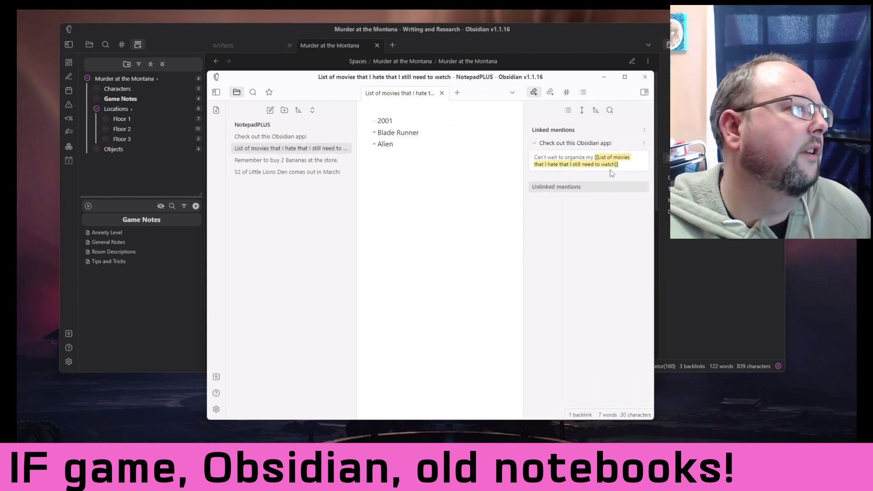
click(645, 92)
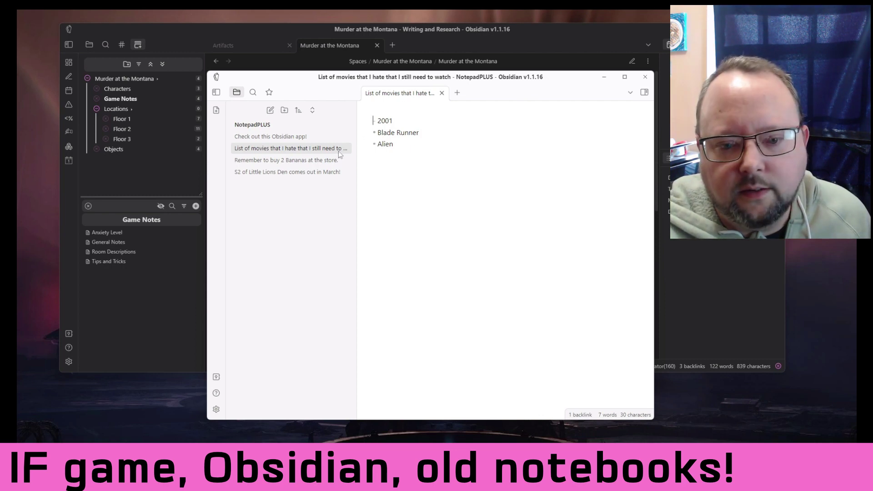
click(273, 138)
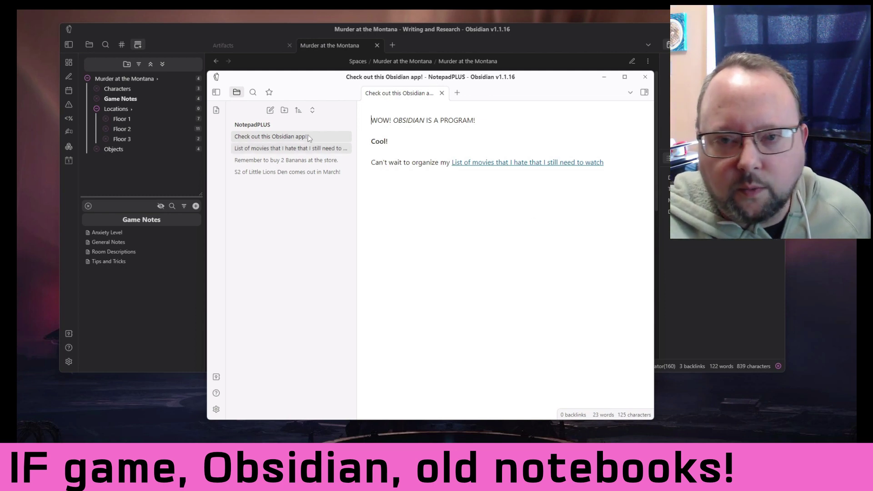
Step: Reposition the NotepadPLUS window, view its Bananas, Little Lions Den and movie list notes, then minimize it
drag(333, 86, 369, 87)
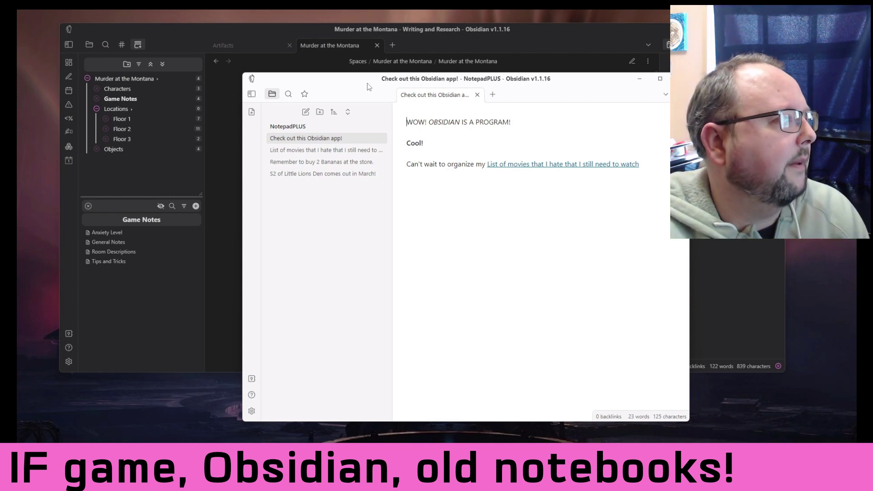
drag(523, 81, 487, 58)
click(301, 138)
click(301, 151)
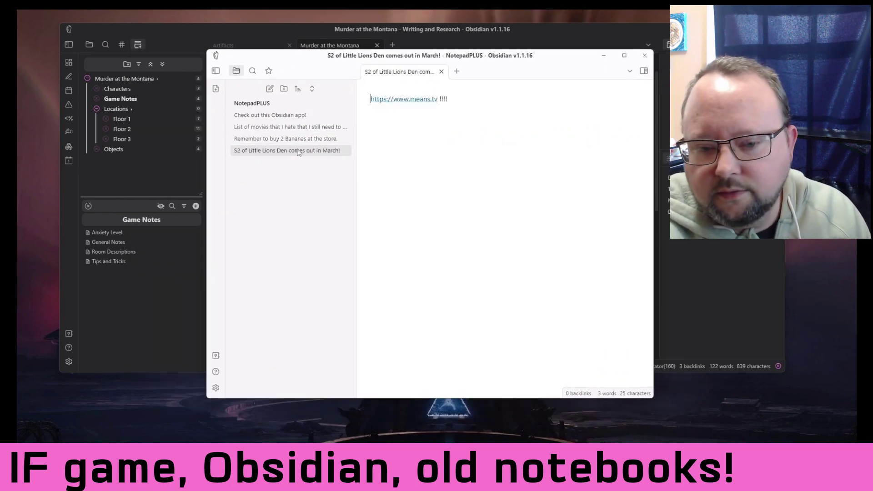
click(304, 130)
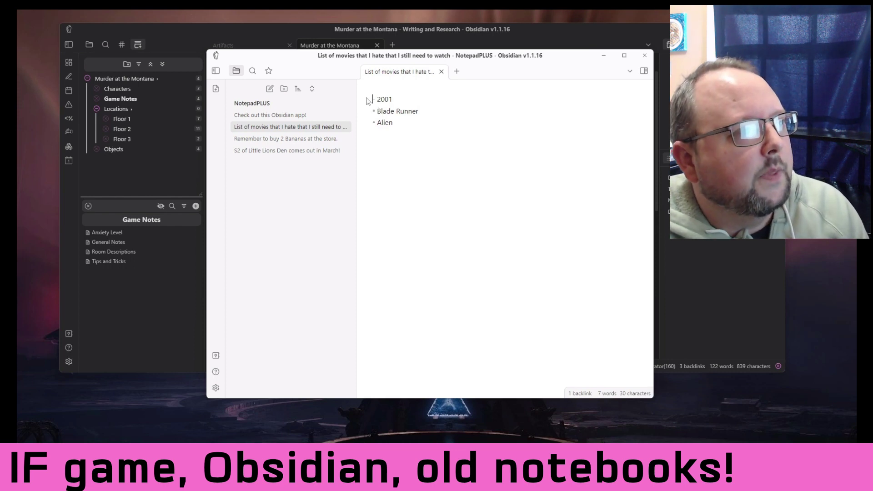
click(603, 55)
Step: Move the main Obsidian window down-right, make it taller, and toggle the sidebar views
drag(512, 38, 528, 66)
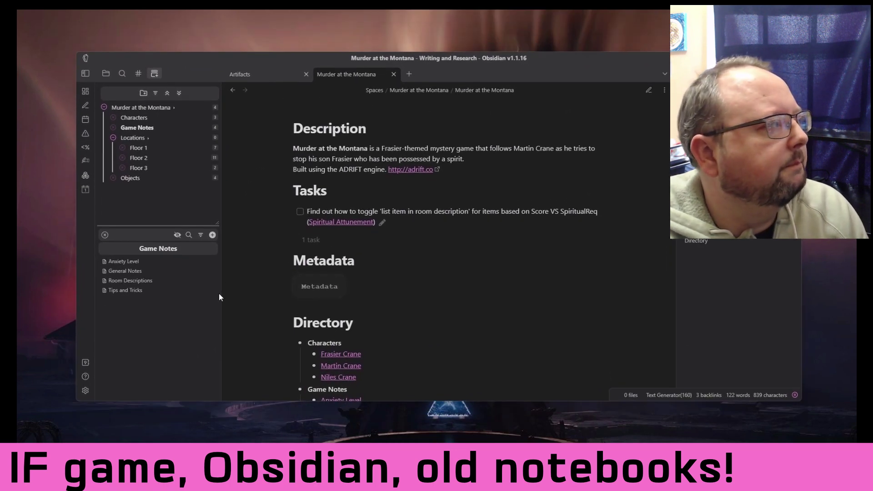
drag(249, 401, 250, 426)
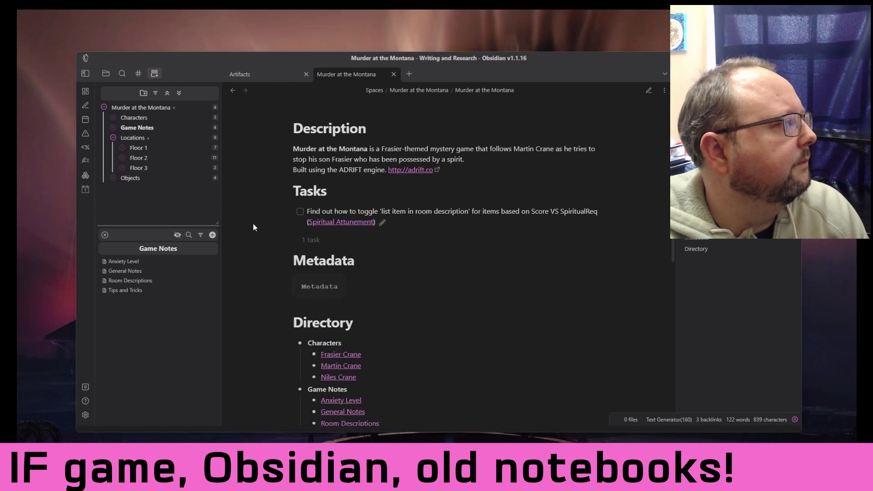
click(107, 74)
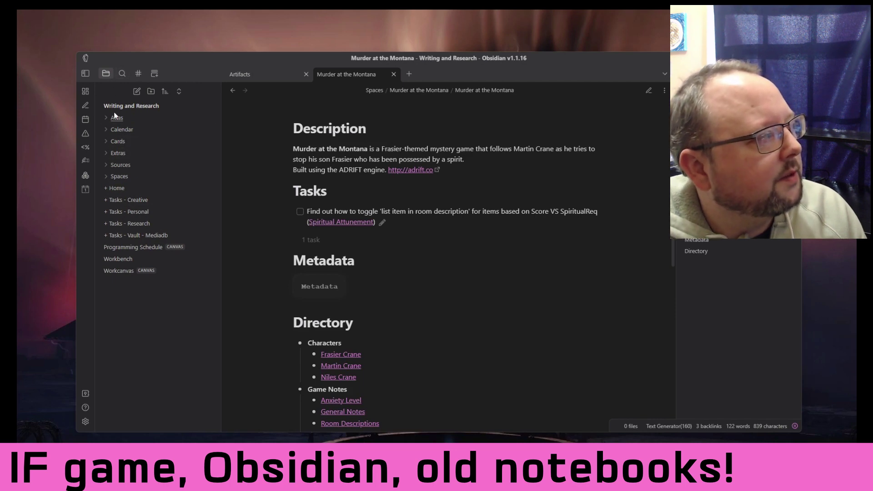
click(154, 73)
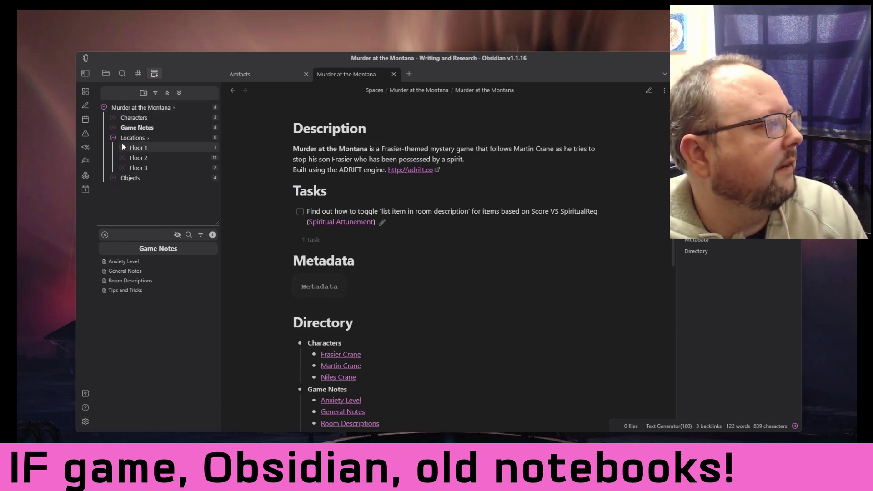
Step: Focus the folder tree on the Murder at the Montana folder only
right_click(142, 108)
click(140, 108)
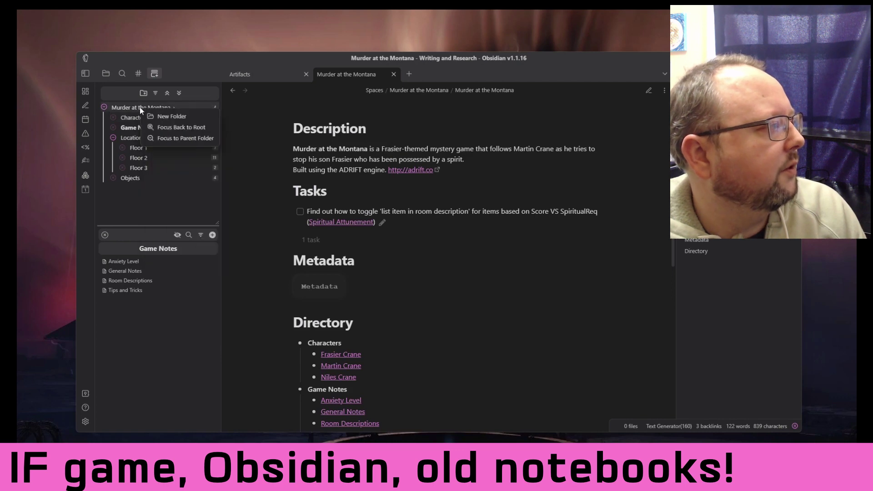
click(191, 128)
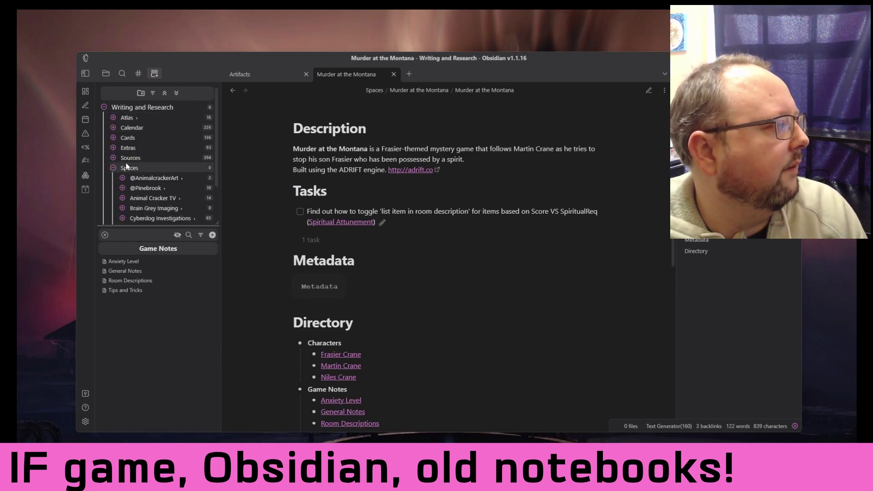
scroll(161, 168, down, 2)
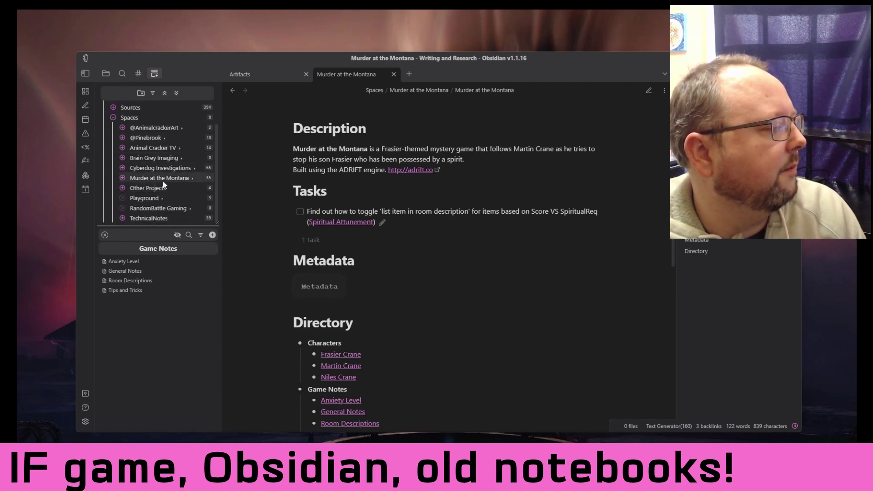
click(107, 74)
click(155, 74)
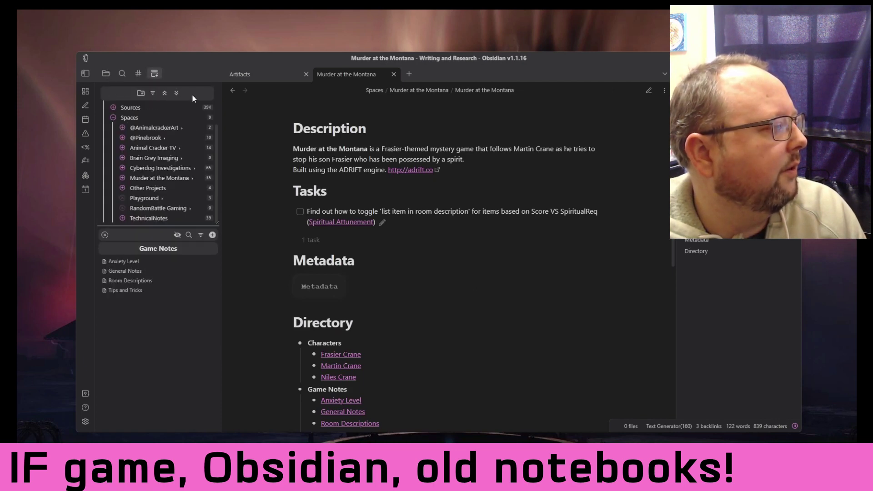
right_click(148, 178)
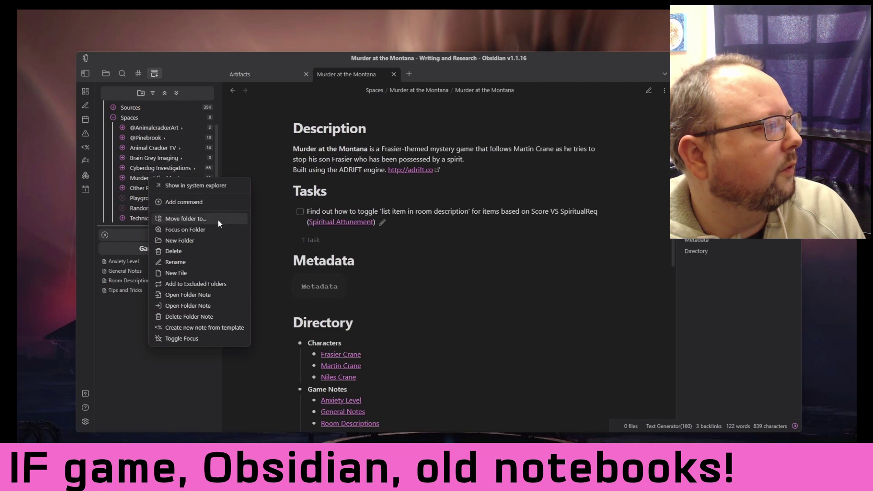
click(209, 227)
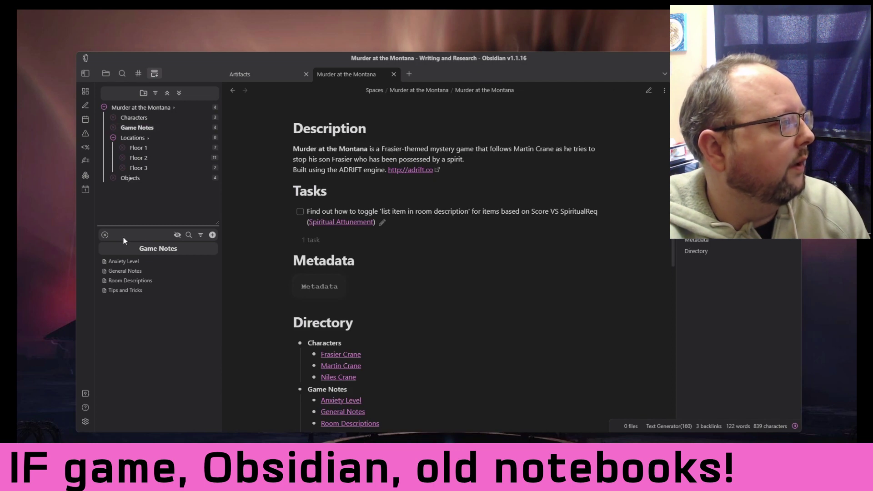
Step: Show the Characters notes, then list all Murder at the Montana files including the Floor map canvases
click(135, 118)
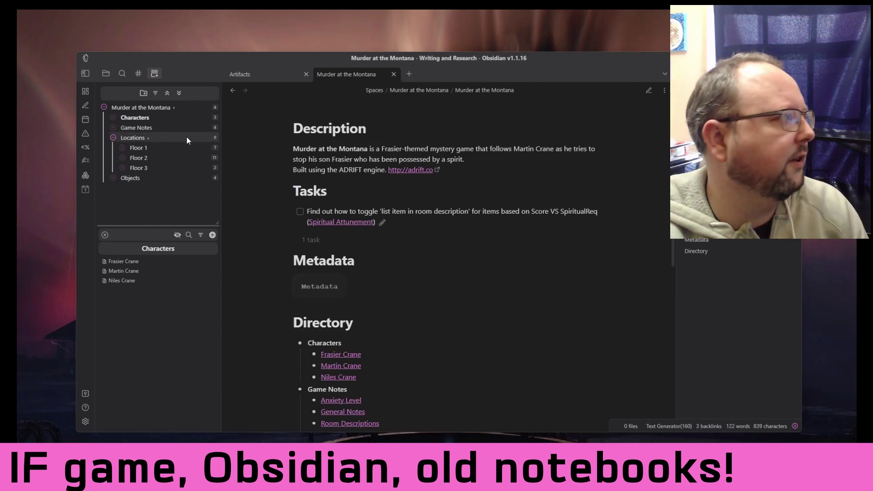
click(162, 111)
scroll(146, 284, down, 3)
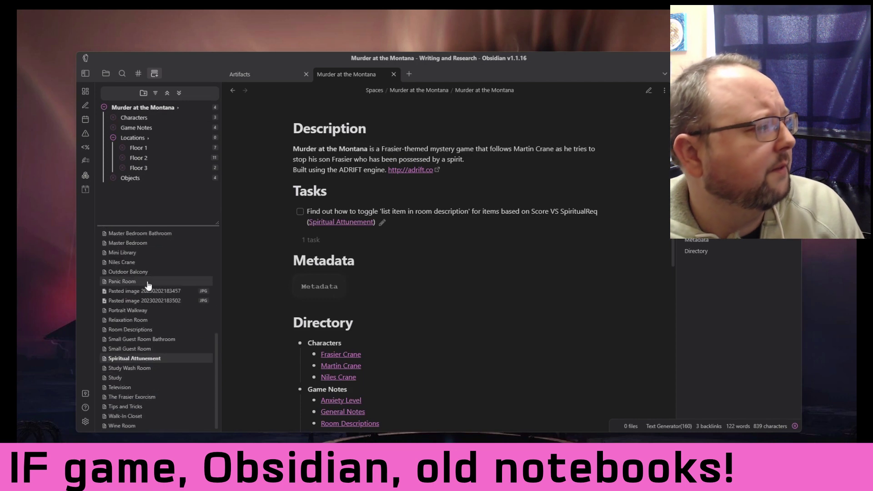
scroll(168, 359, up, 4)
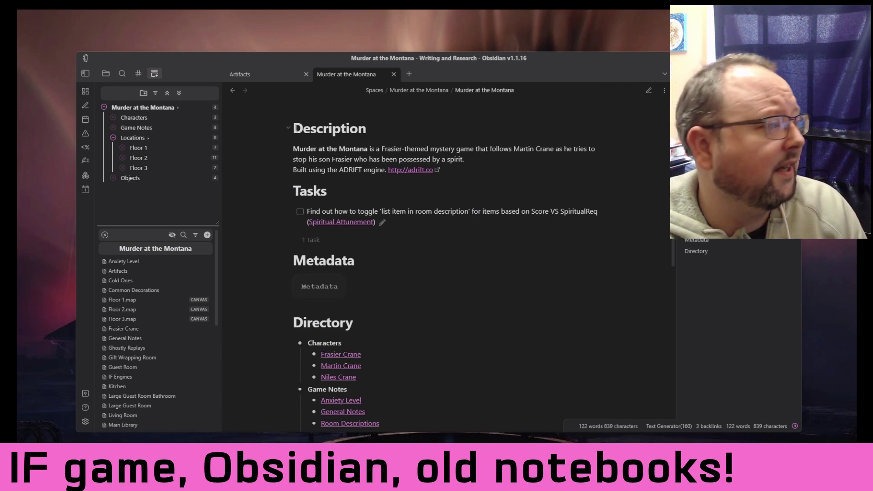
drag(291, 129, 411, 129)
click(411, 129)
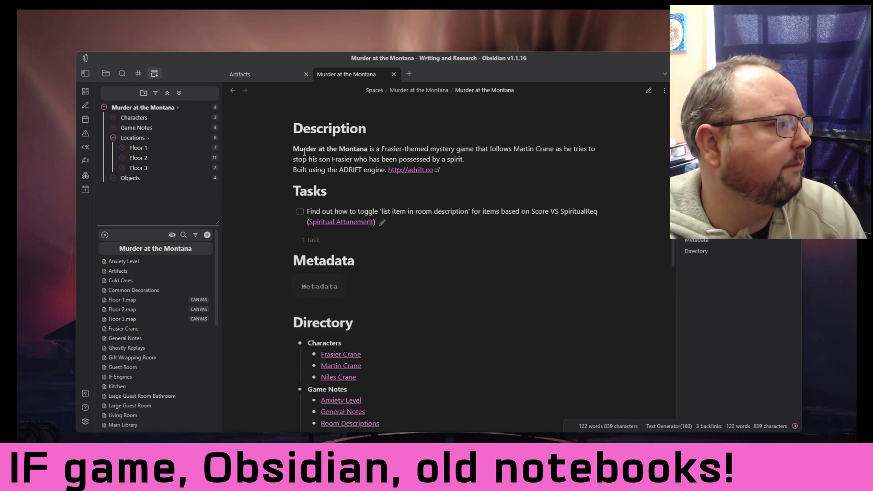
drag(294, 150, 534, 175)
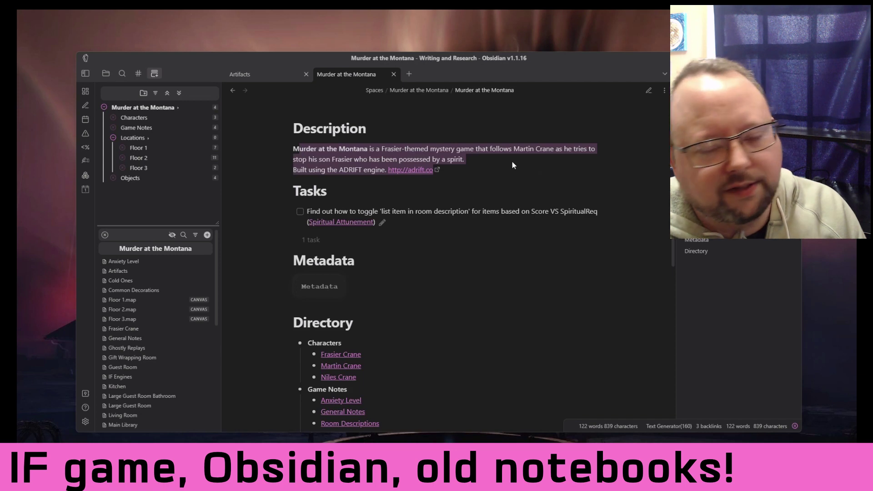
click(460, 183)
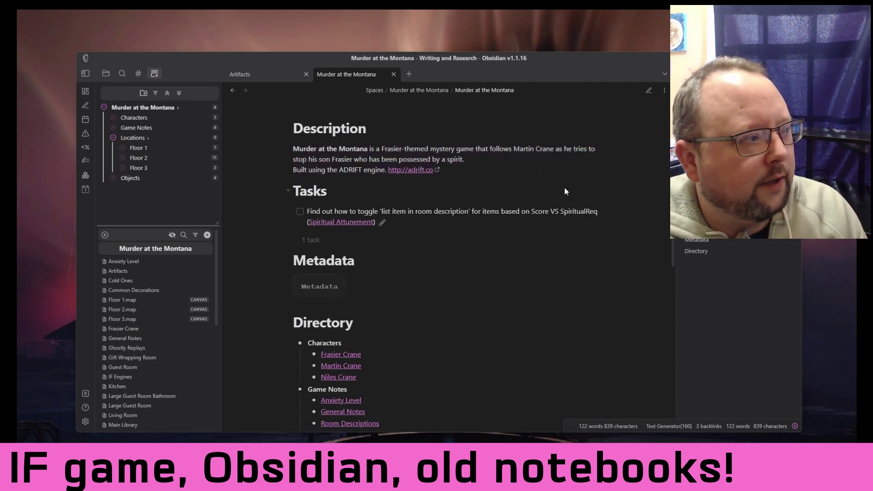
scroll(564, 191, down, 1)
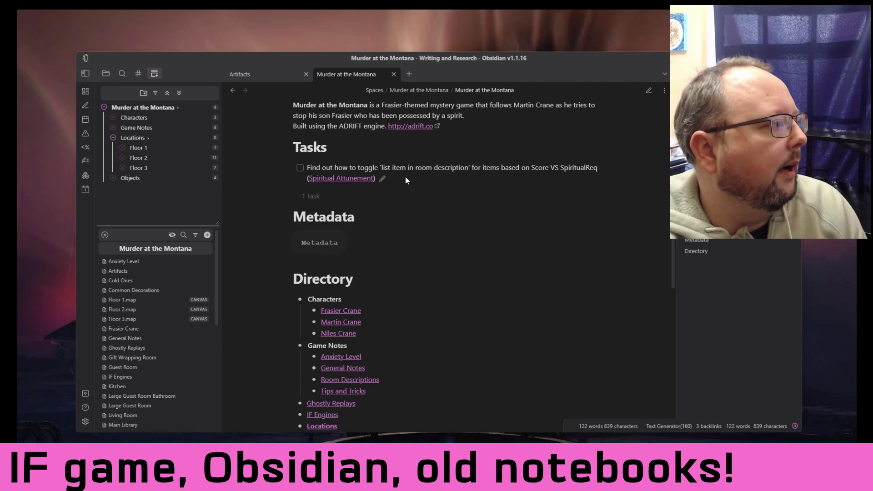
scroll(428, 187, down, 3)
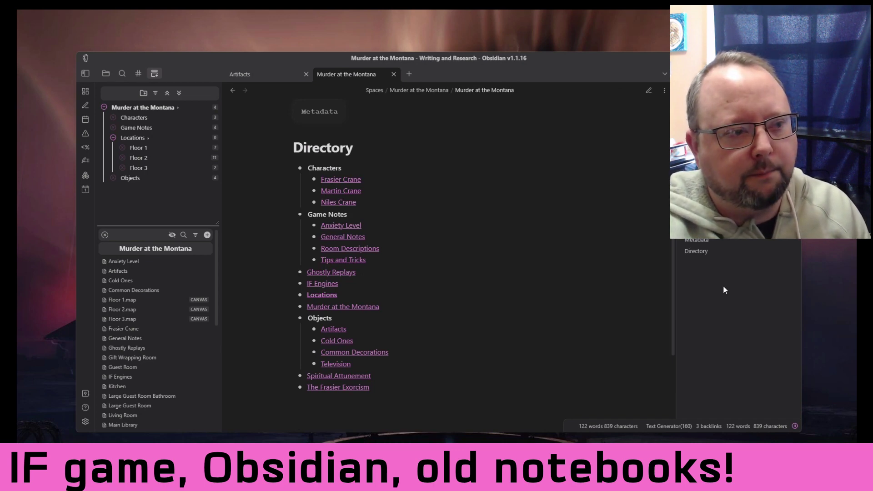
click(772, 241)
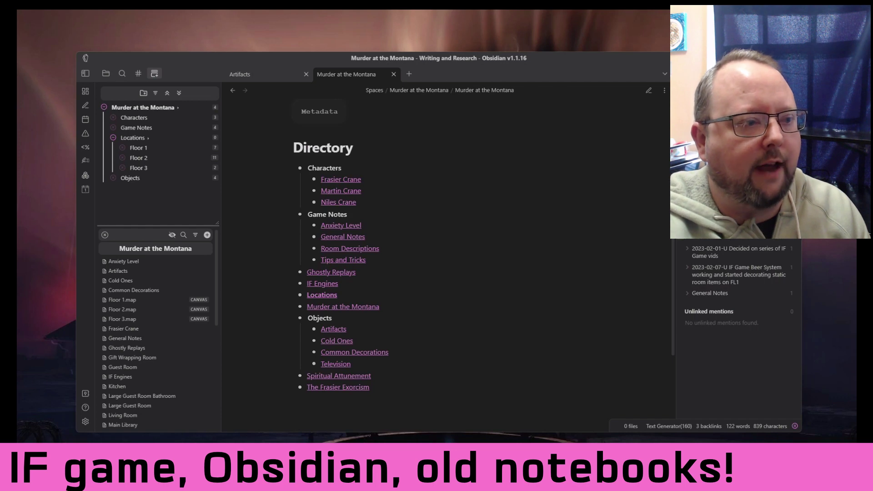
click(783, 233)
click(793, 233)
click(804, 233)
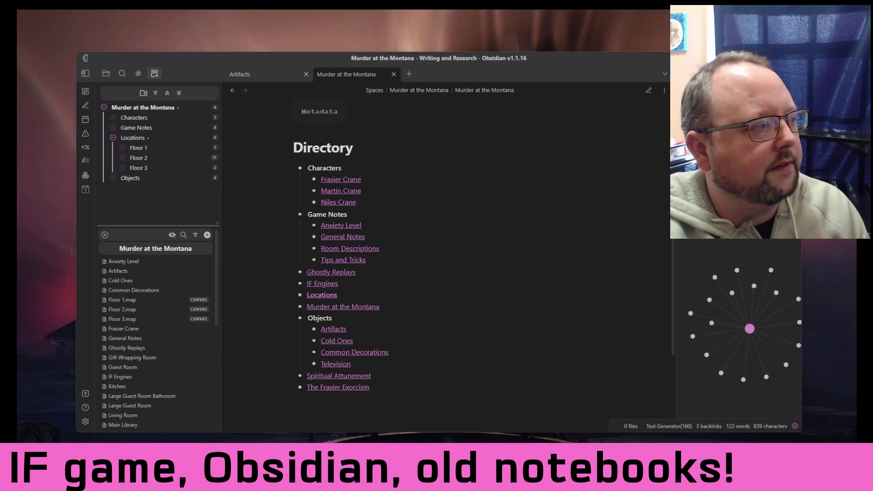
click(793, 233)
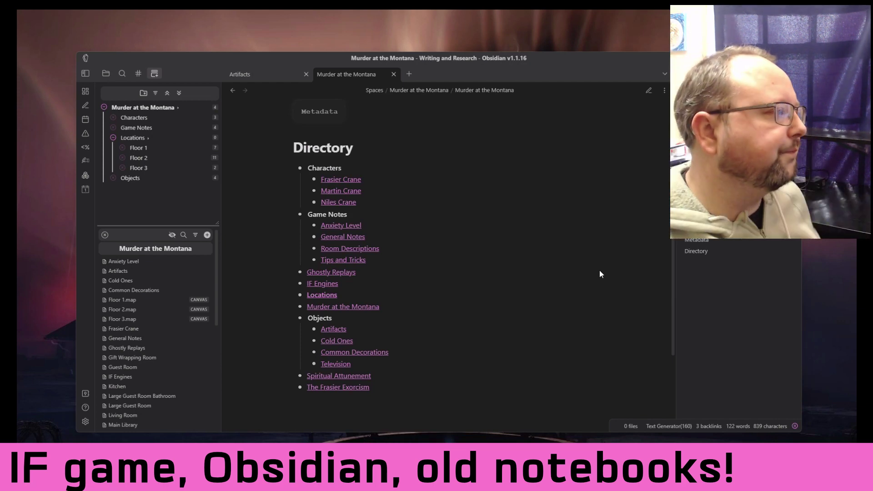
scroll(534, 265, up, 4)
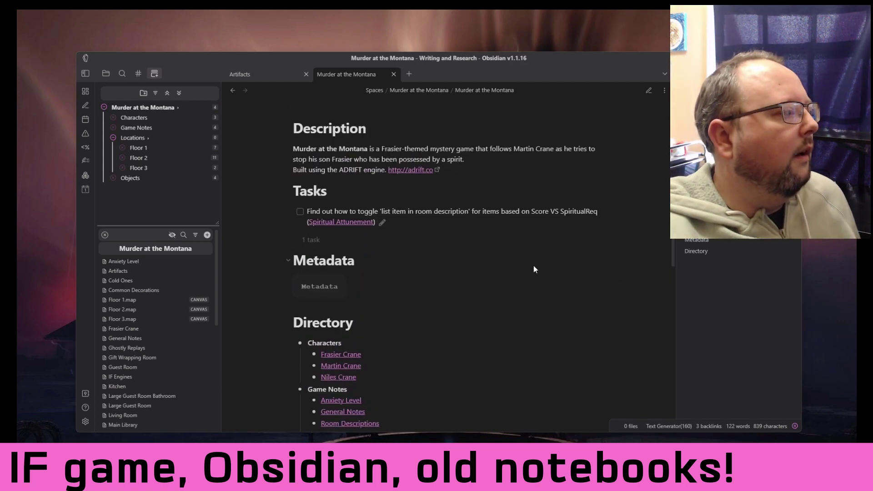
scroll(523, 246, down, 3)
scroll(515, 244, down, 3)
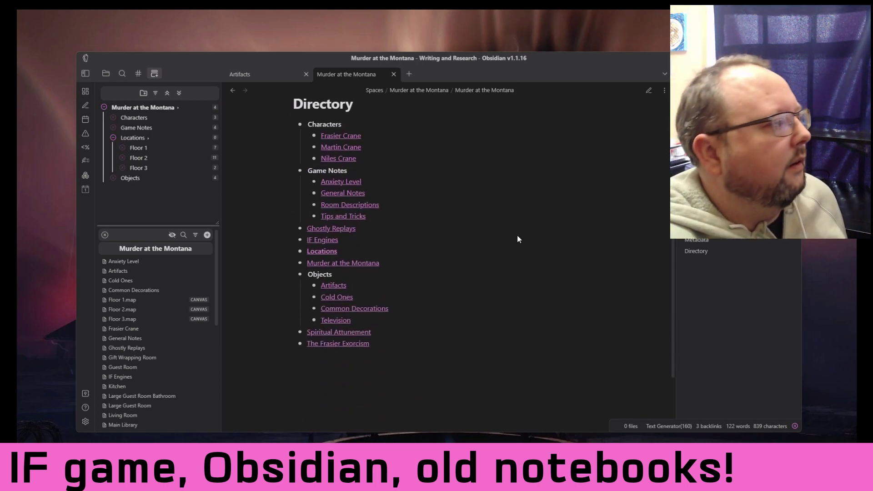
scroll(484, 232, up, 5)
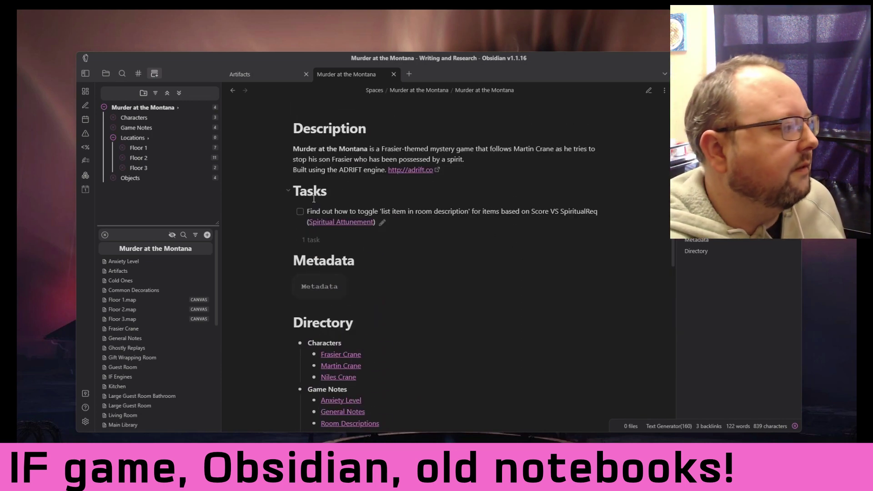
scroll(455, 227, down, 5)
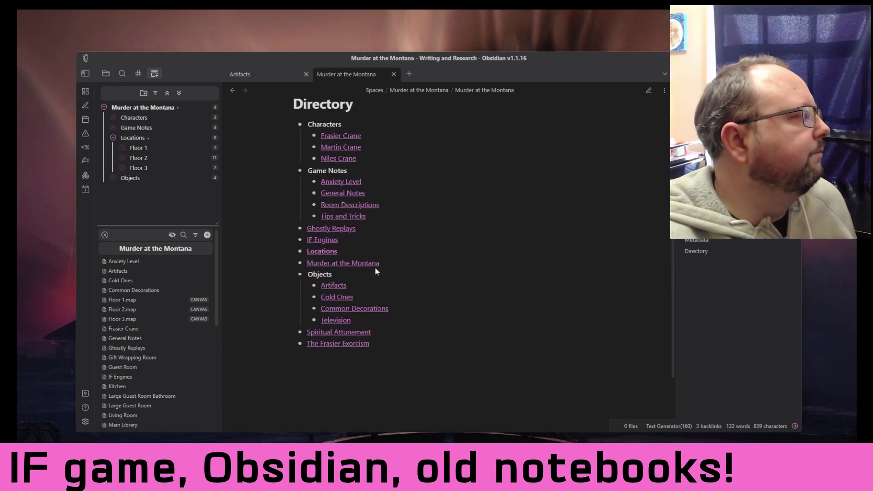
Step: Open the General Notes note from the Game Notes folder
click(129, 119)
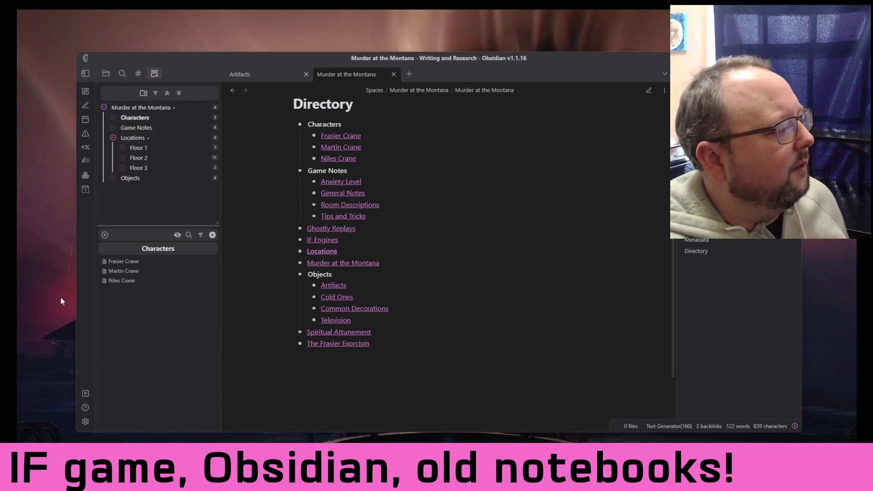
click(138, 129)
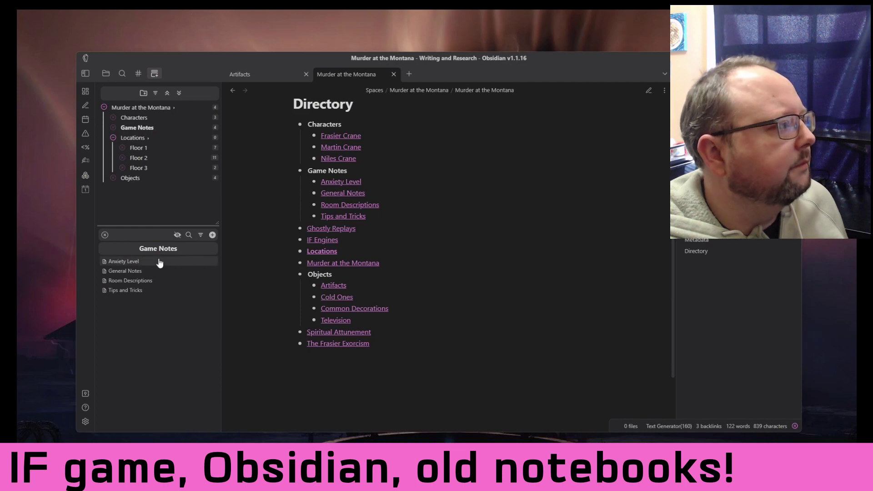
click(142, 272)
click(142, 272)
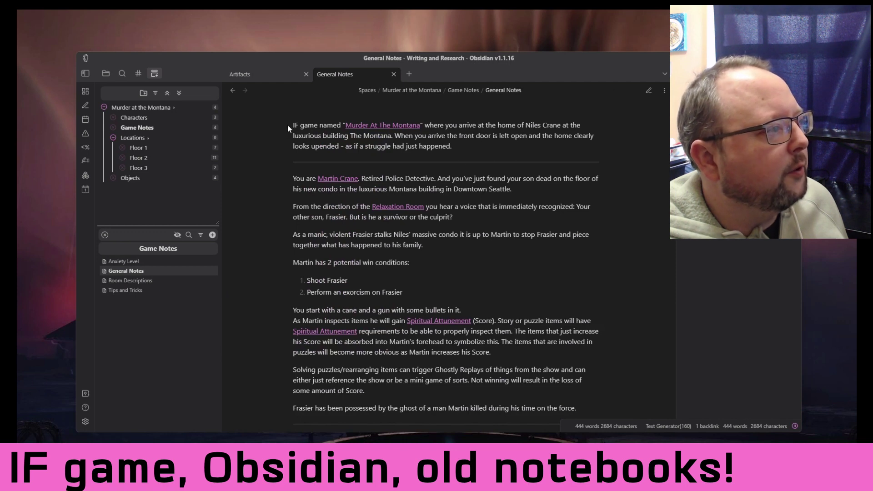
Step: Highlight the opening passages about arriving home, the open front door and Martin Crane's Montana condo
drag(295, 125, 327, 126)
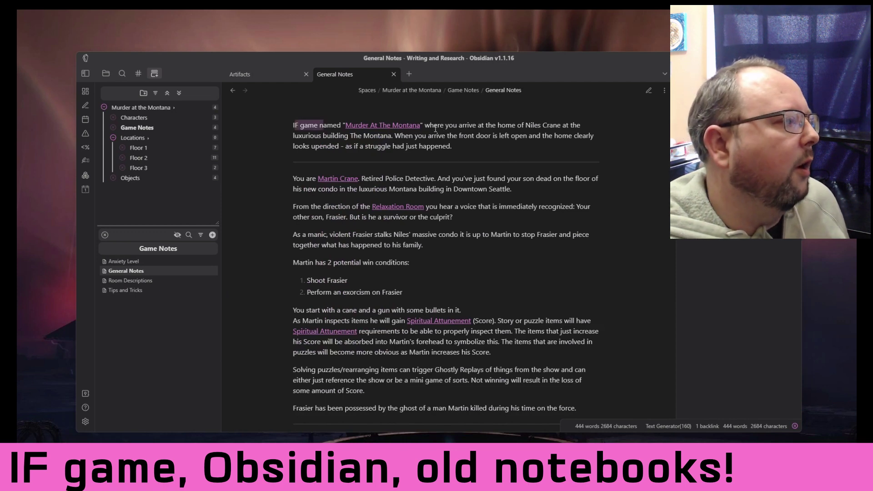
drag(446, 126, 586, 127)
drag(416, 135, 566, 143)
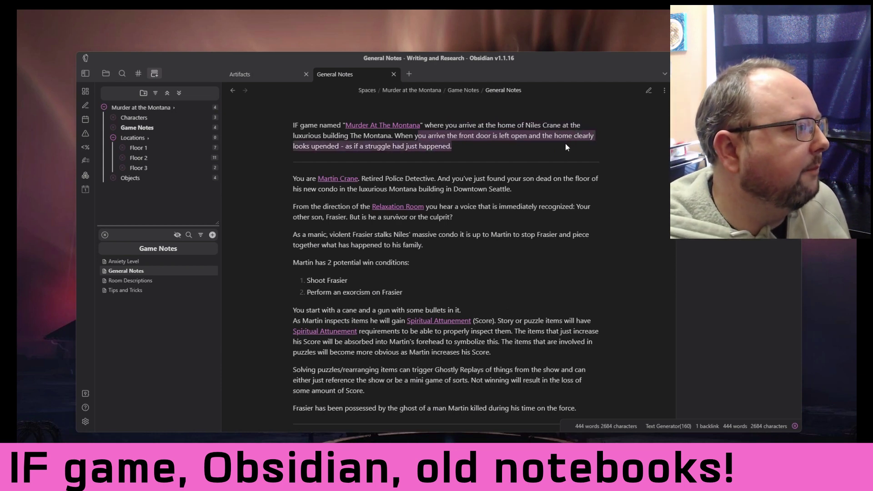
scroll(566, 173, down, 2)
scroll(276, 151, up, 1)
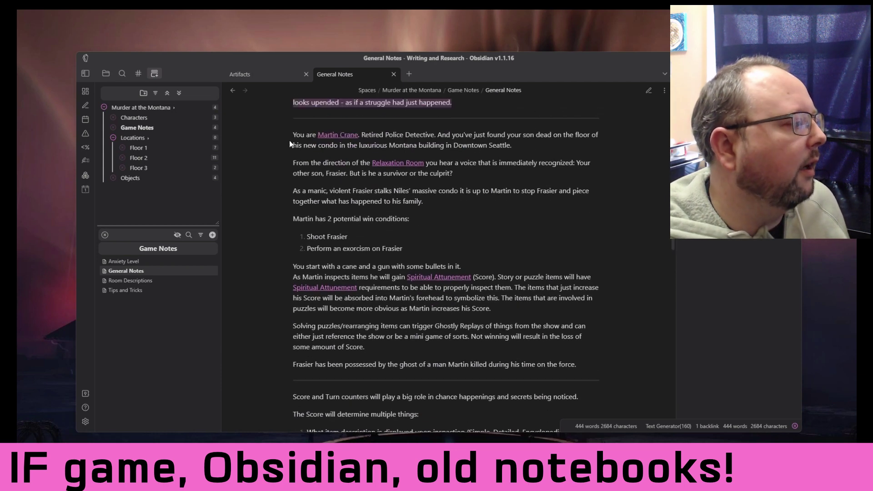
drag(293, 134, 530, 287)
scroll(530, 283, down, 8)
scroll(531, 284, up, 8)
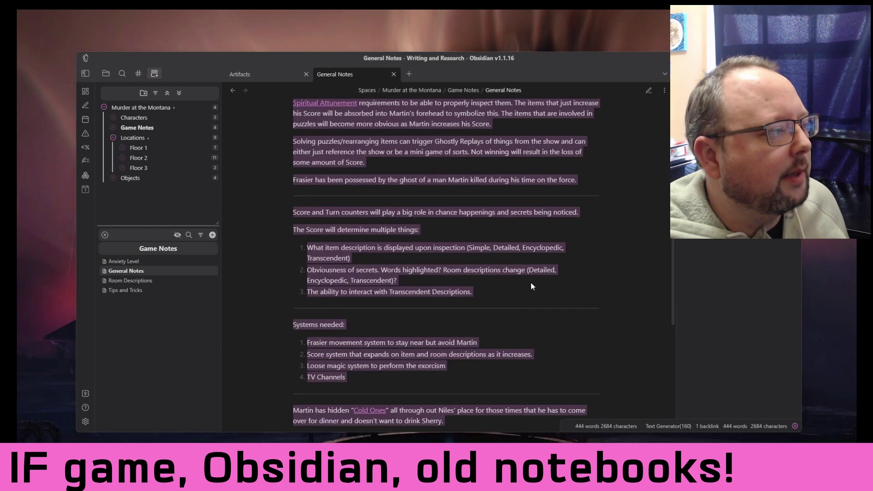
click(361, 178)
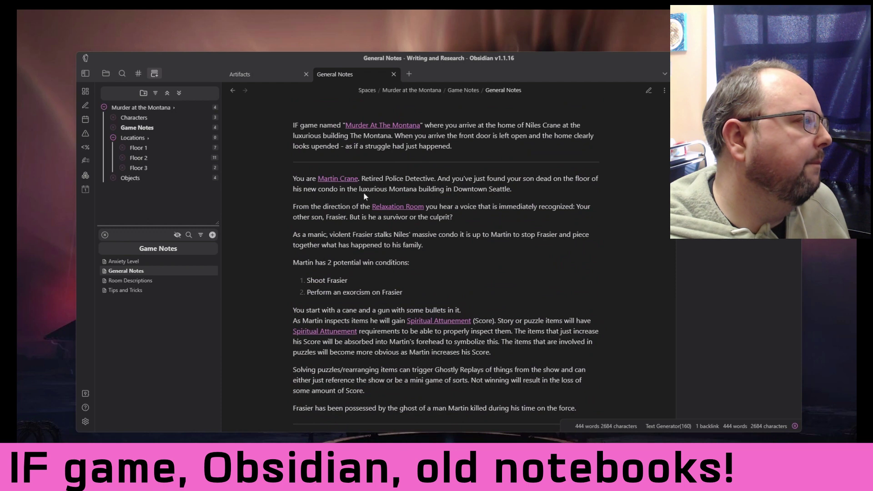
scroll(460, 225, down, 3)
scroll(391, 203, up, 2)
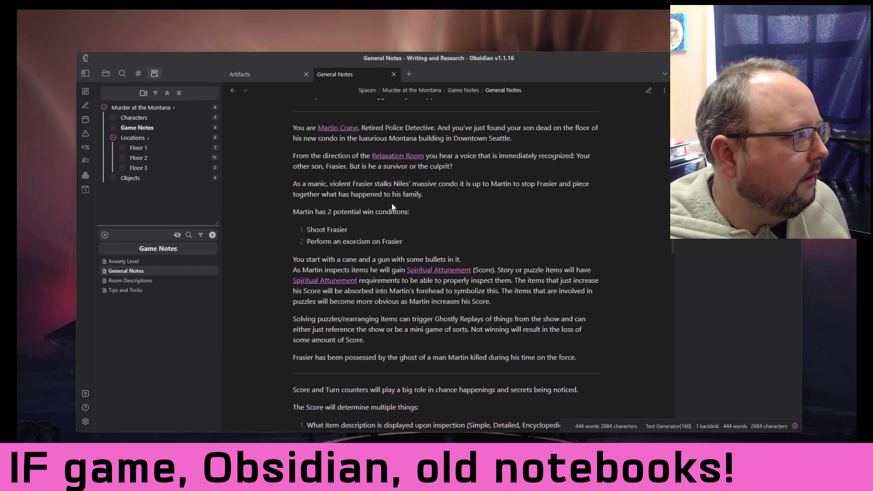
drag(285, 133, 469, 145)
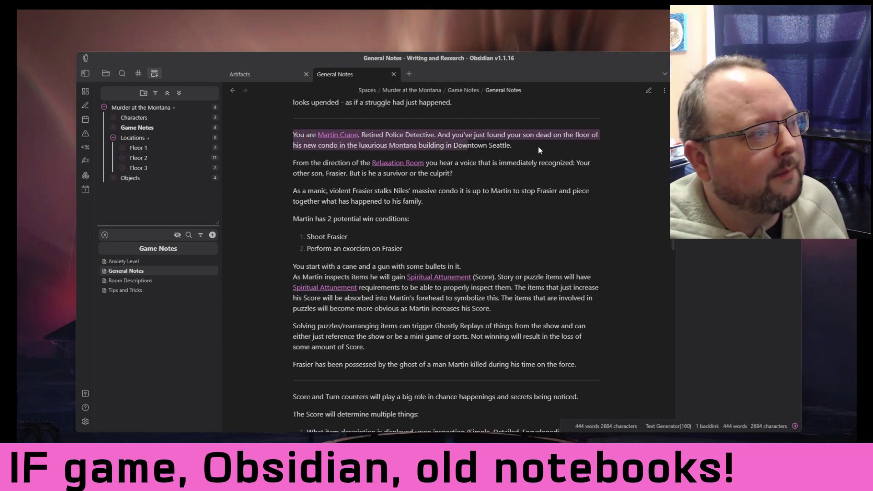
click(319, 145)
drag(319, 145, 512, 146)
Step: Highlight the Relaxation Room voice, starting cane and gun, and Spiritual Attunement lines, reading on to Systems needed
scroll(358, 164, down, 1)
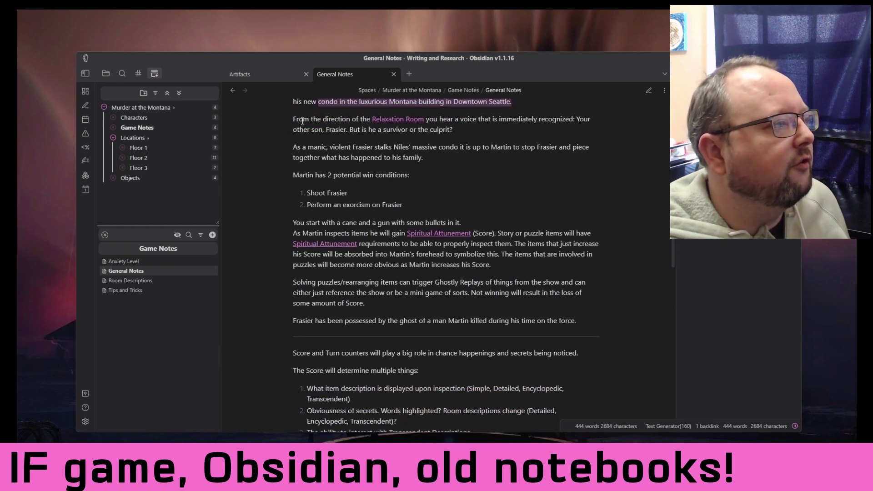
drag(299, 119, 578, 120)
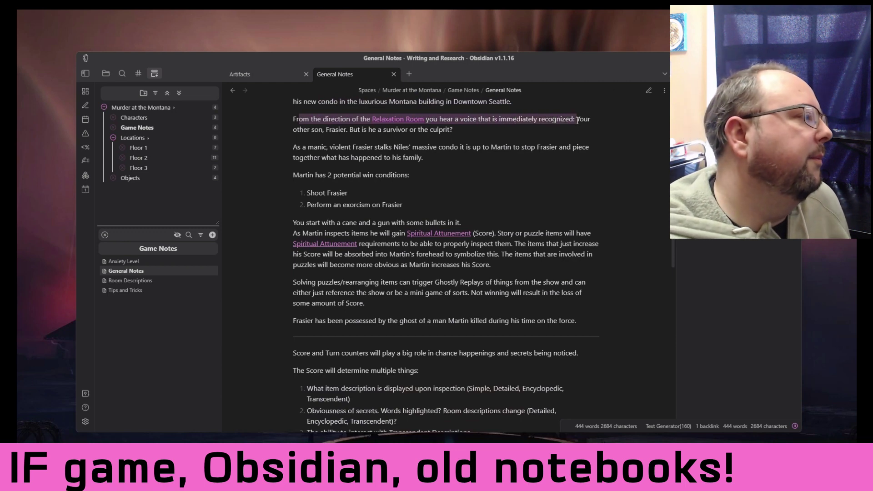
scroll(503, 136, down, 2)
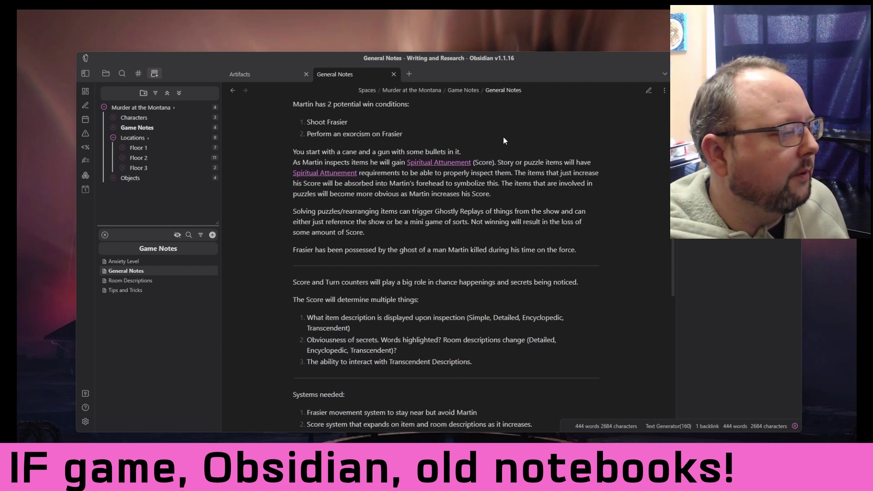
scroll(340, 176, up, 3)
scroll(384, 217, down, 3)
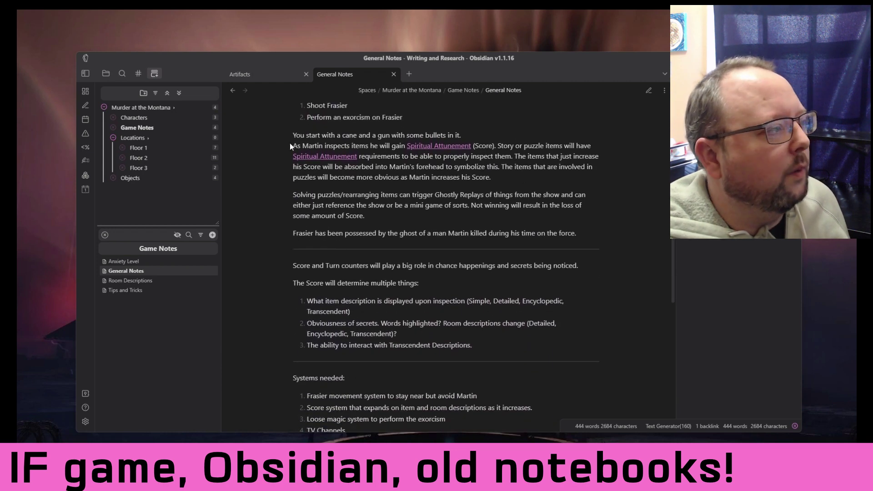
drag(319, 135, 391, 144)
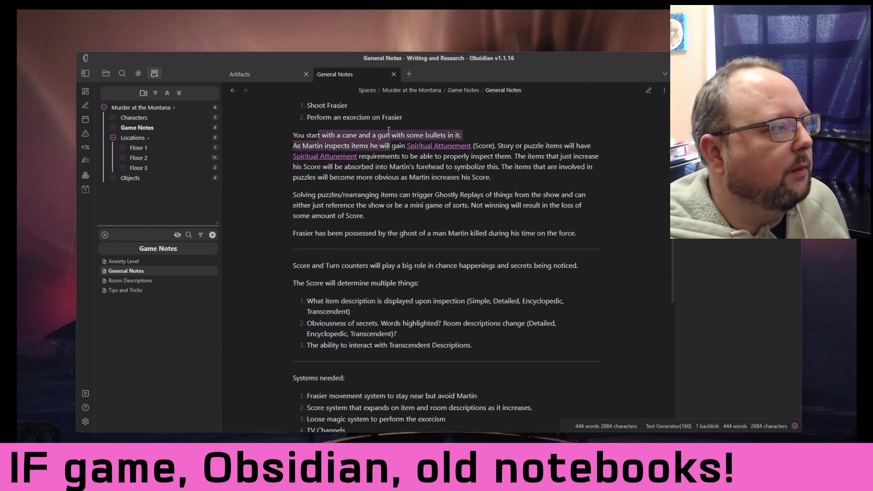
click(384, 146)
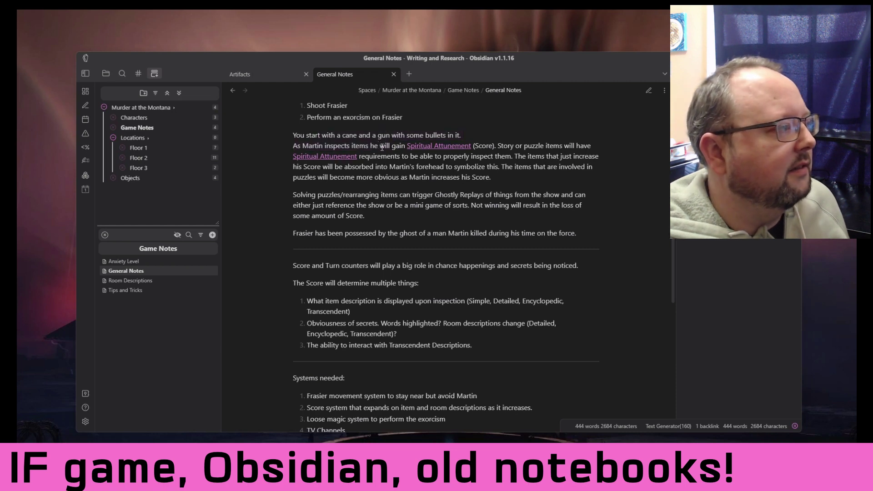
drag(378, 146, 511, 146)
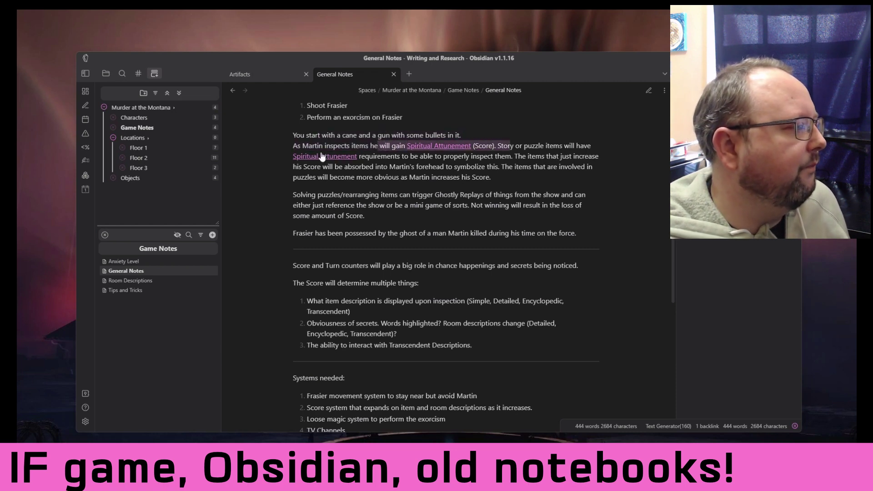
mouse_move(322, 156)
scroll(570, 174, down, 3)
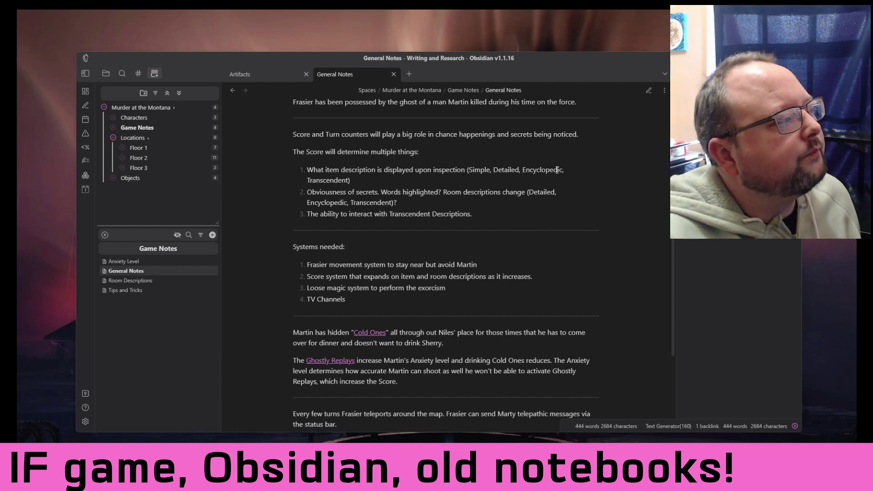
scroll(546, 177, down, 2)
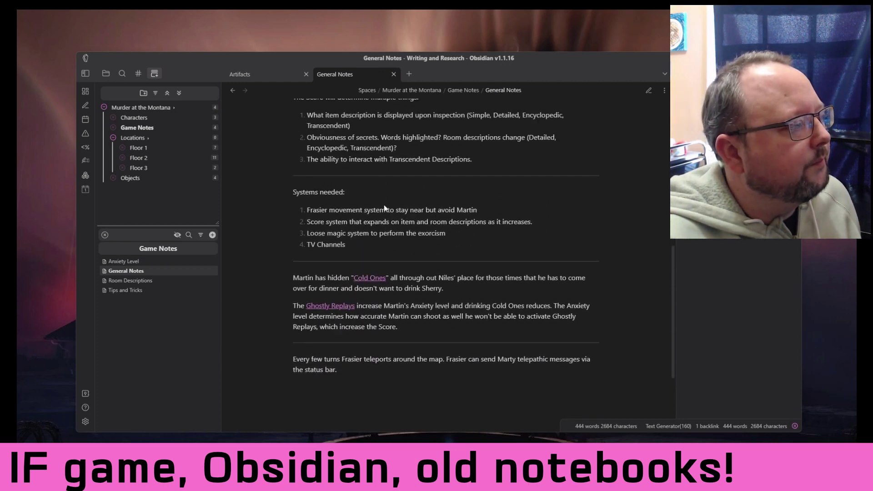
scroll(384, 204, up, 1)
drag(294, 203, 479, 273)
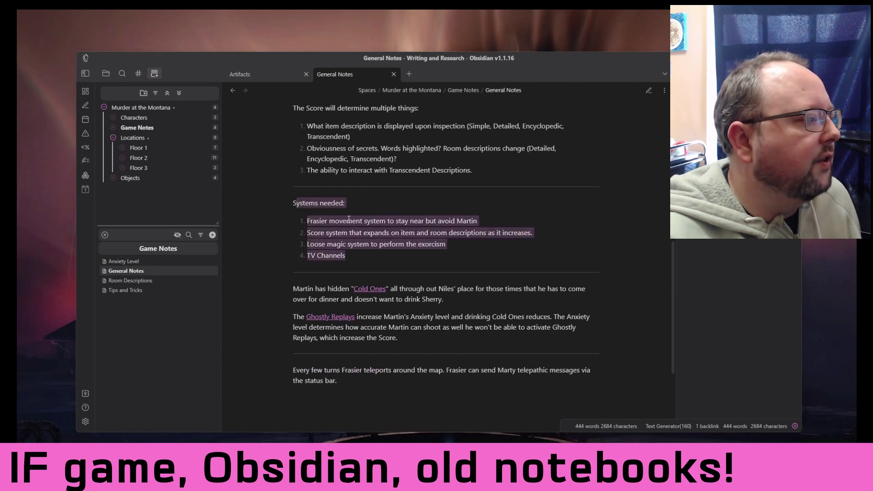
click(321, 202)
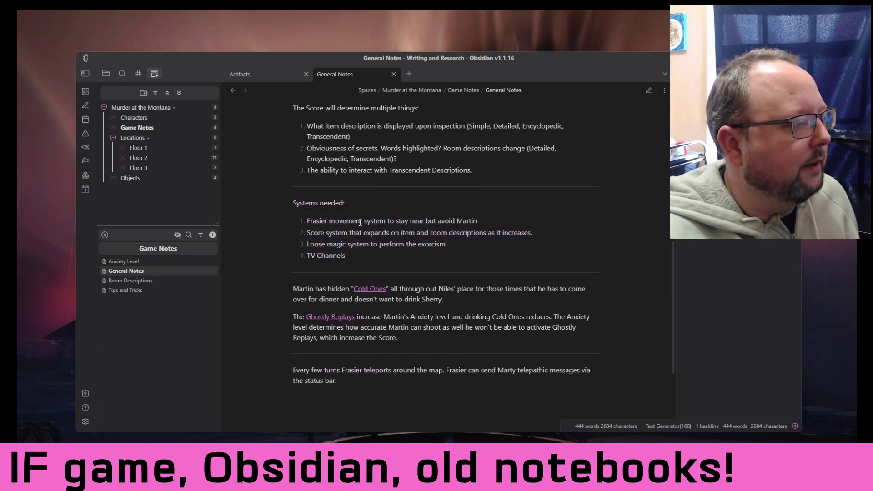
drag(481, 219, 304, 223)
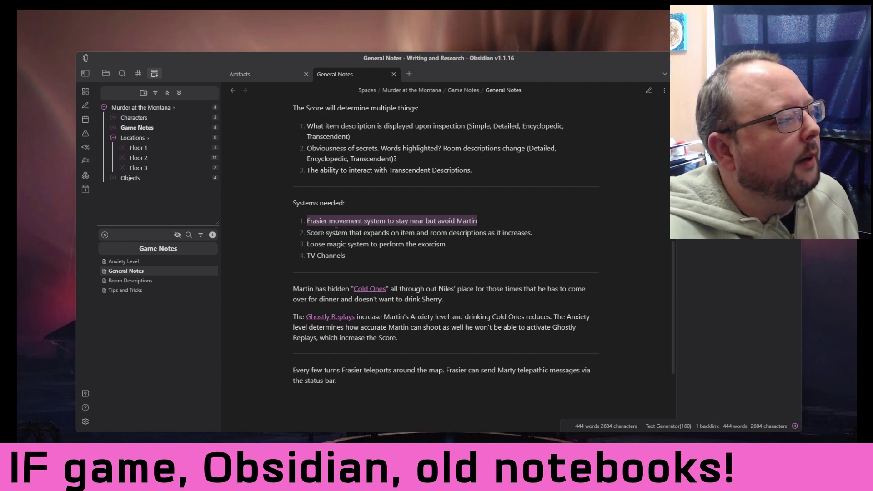
click(322, 234)
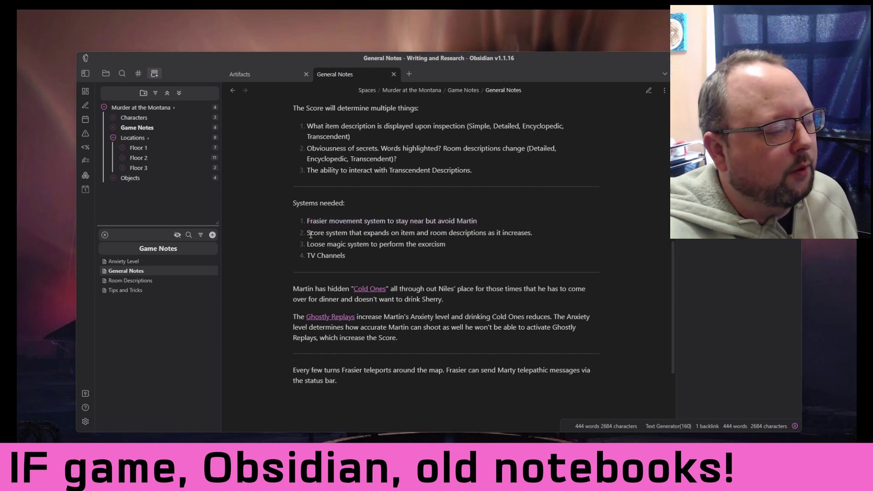
drag(311, 234, 537, 234)
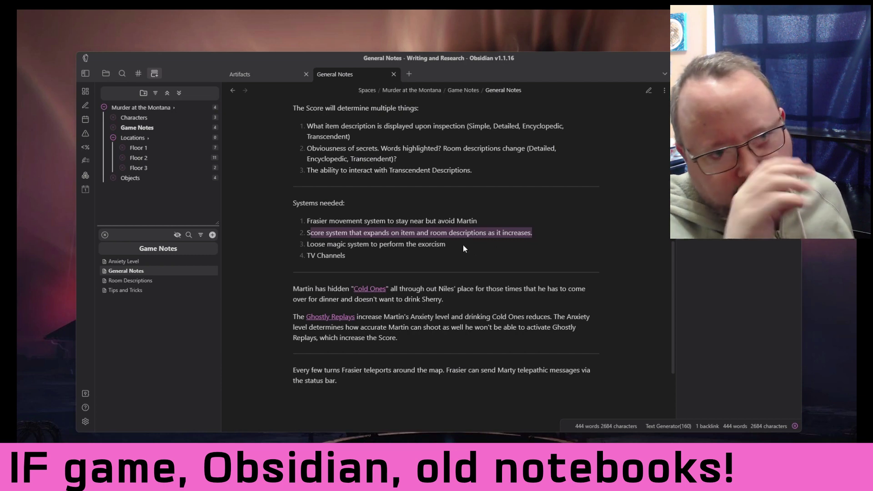
drag(463, 244, 312, 242)
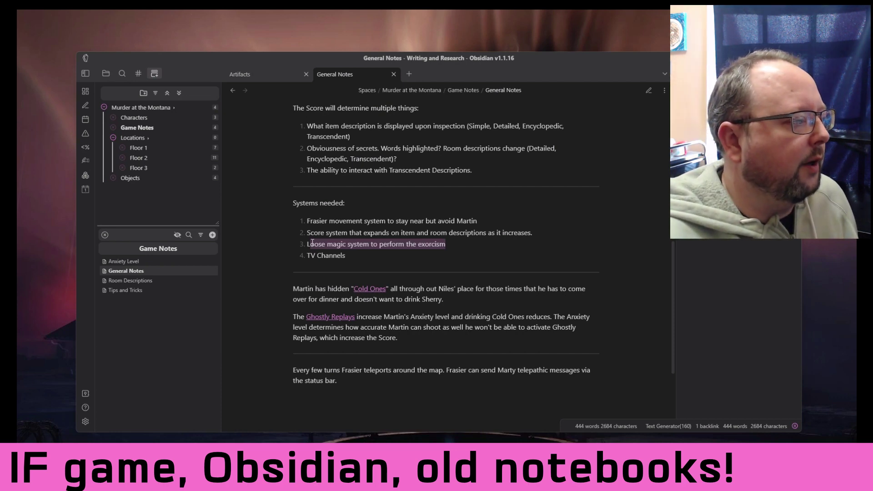
drag(422, 245, 321, 244)
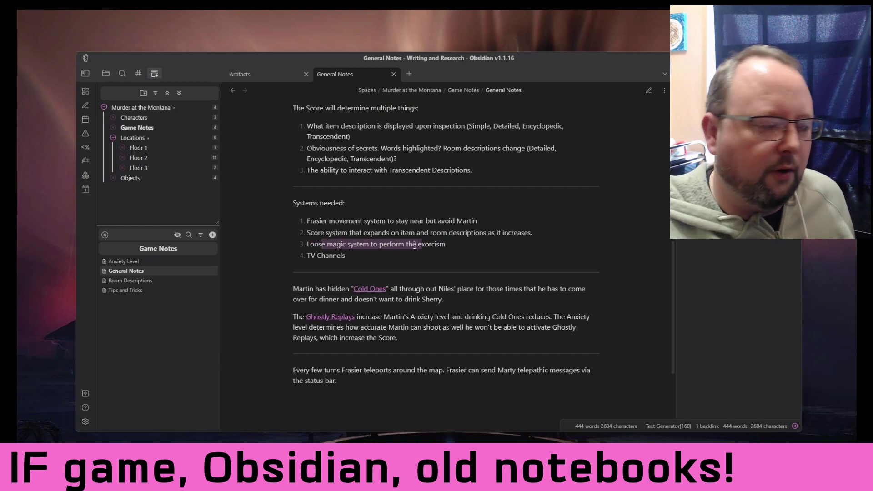
click(432, 248)
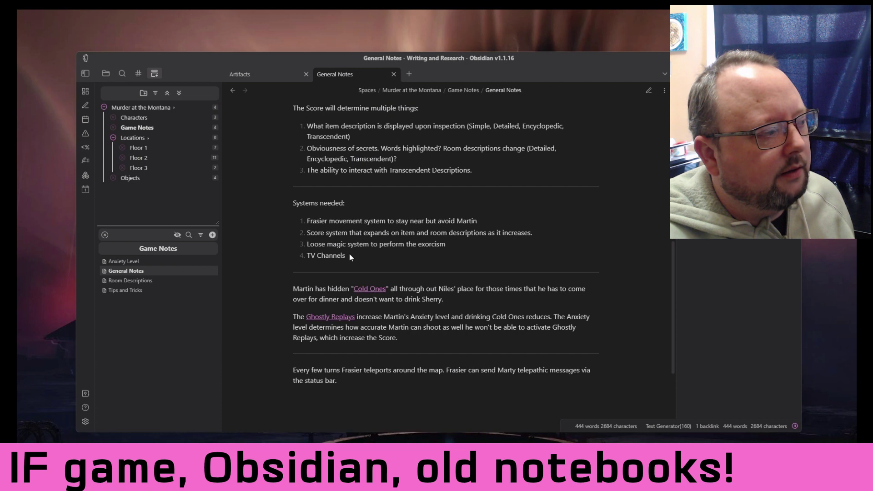
drag(349, 256, 305, 257)
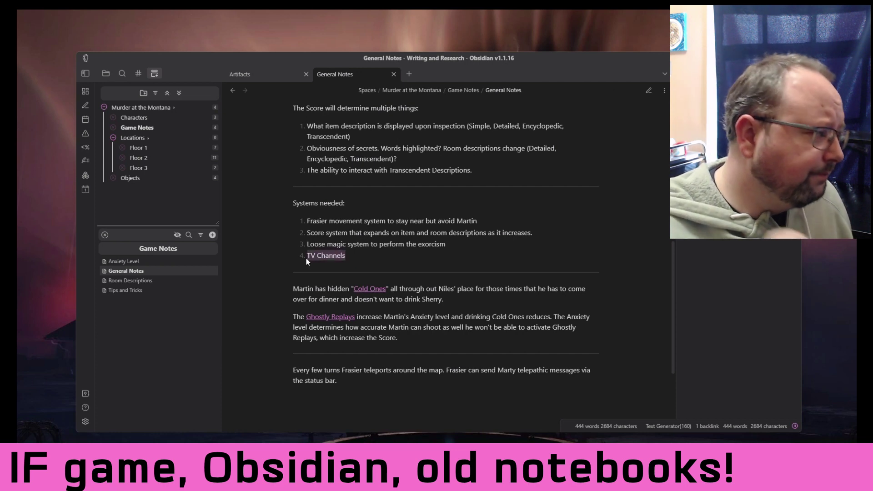
click(368, 257)
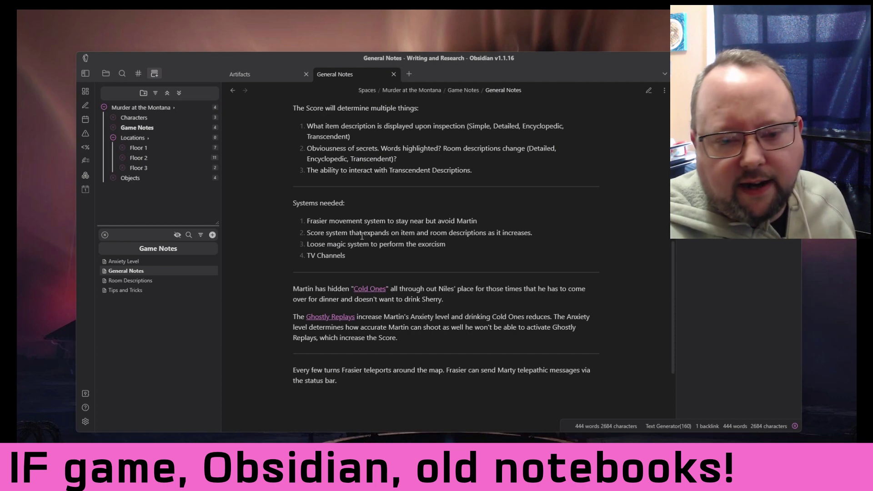
drag(356, 255, 321, 252)
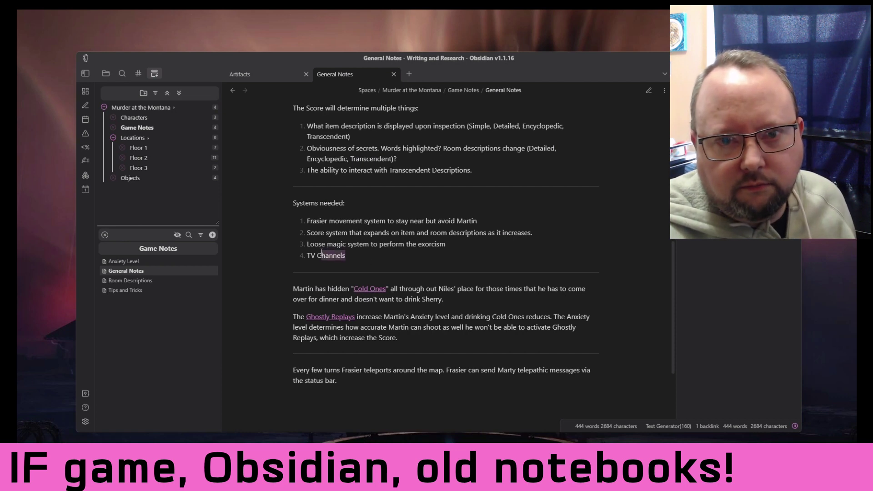
click(345, 253)
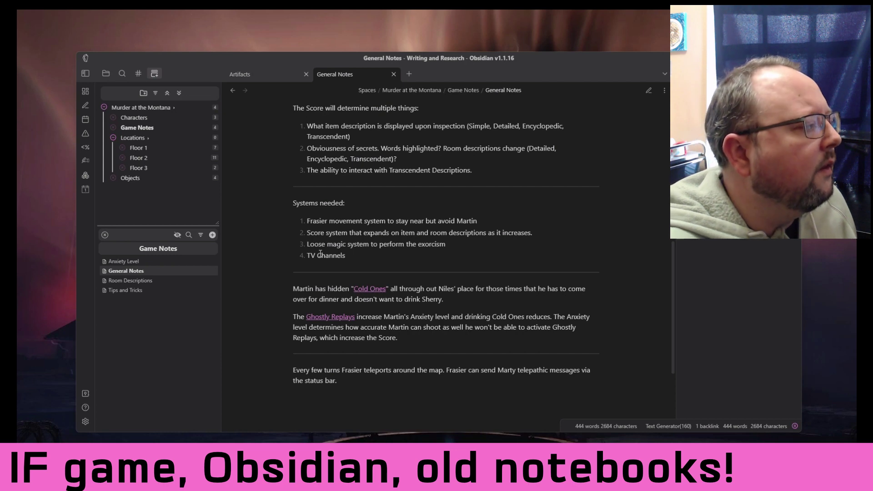
scroll(411, 259, down, 1)
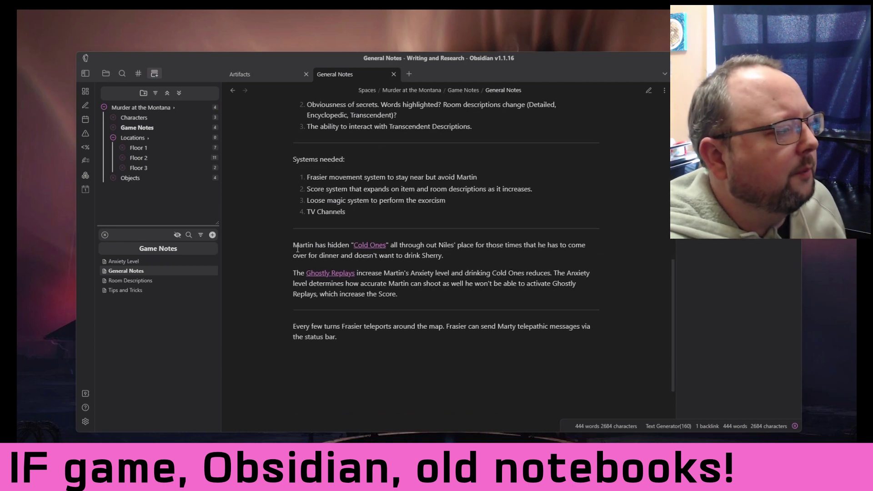
drag(329, 242, 472, 255)
click(477, 254)
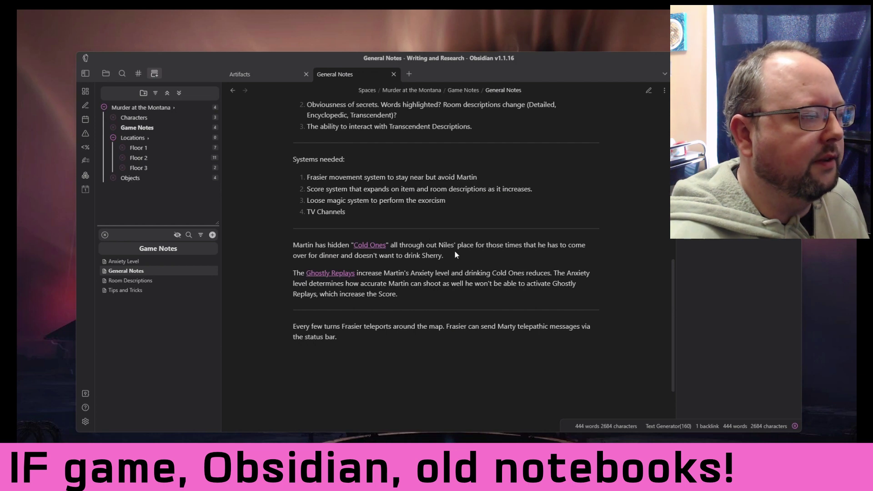
drag(446, 255, 391, 243)
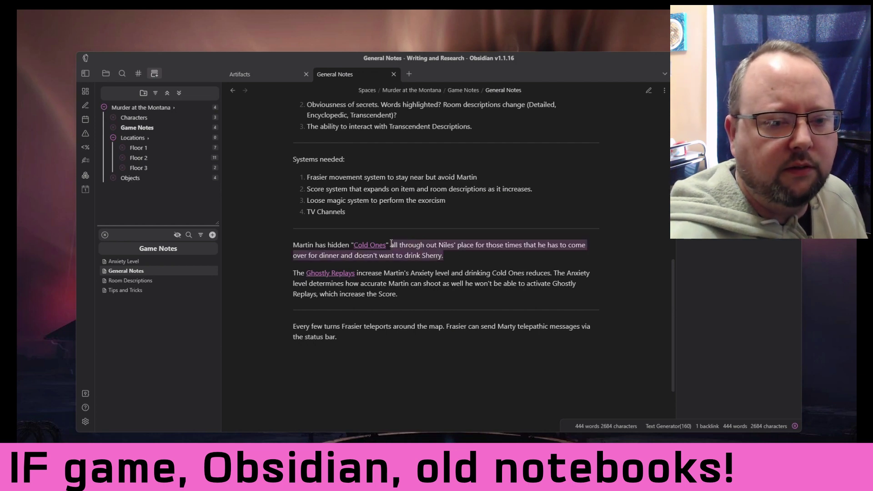
click(397, 246)
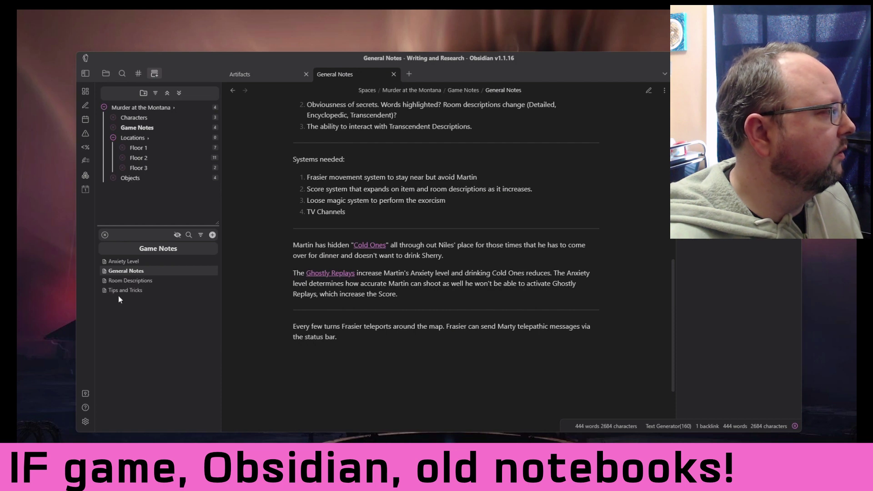
Step: Switch to the Artifacts note and highlight its opening paragraph, memories bullet and multiple-choice bullet
key(ctrl+alt+Left)
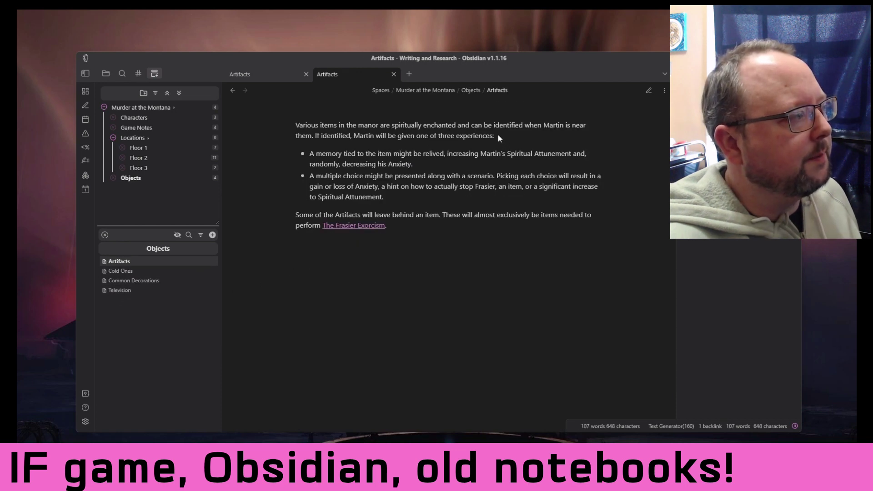
drag(496, 134, 298, 125)
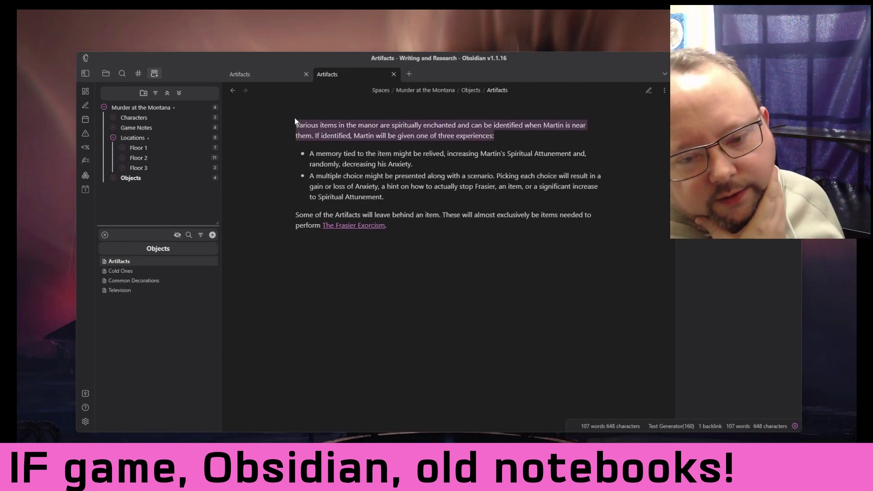
click(344, 136)
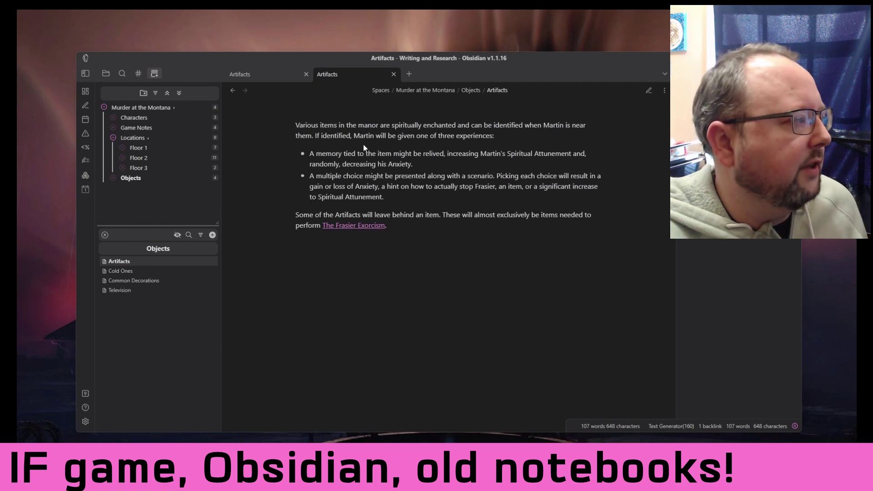
drag(426, 168, 312, 153)
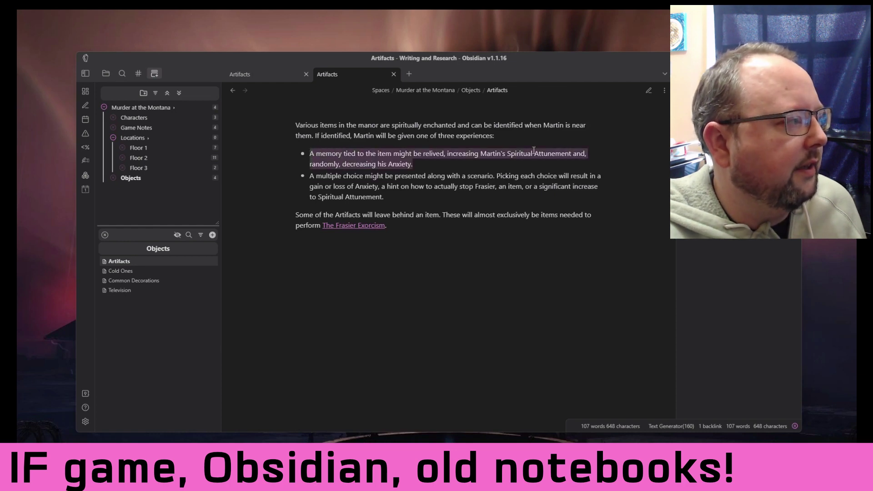
drag(428, 168, 366, 155)
click(342, 160)
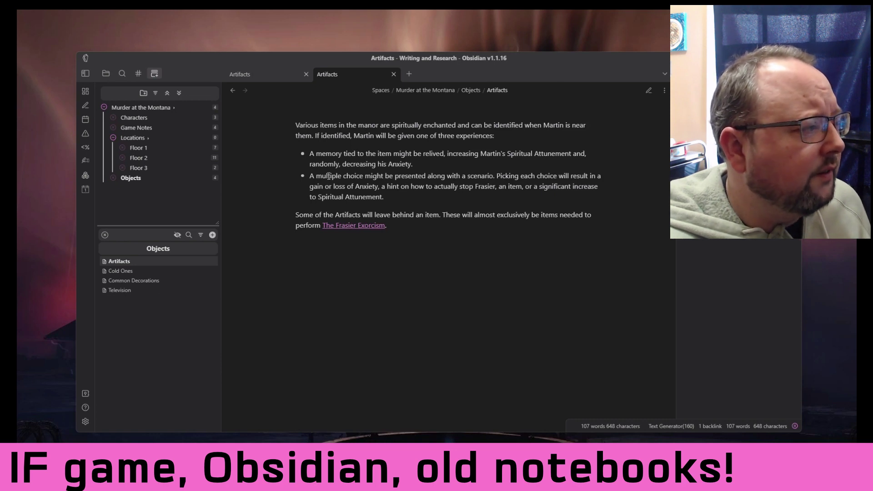
drag(331, 176, 479, 186)
Step: Re-highlight the Artifacts multiple-choice bullet, then open the Television note from Objects
click(528, 184)
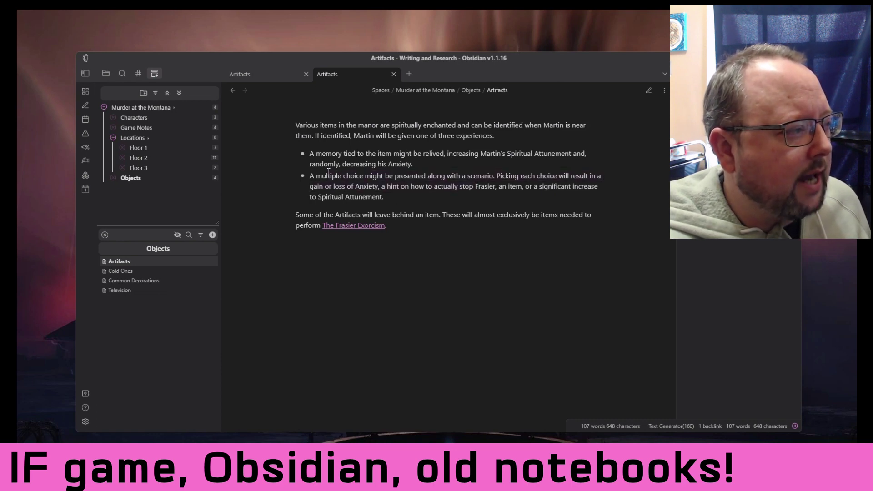
drag(314, 173, 527, 197)
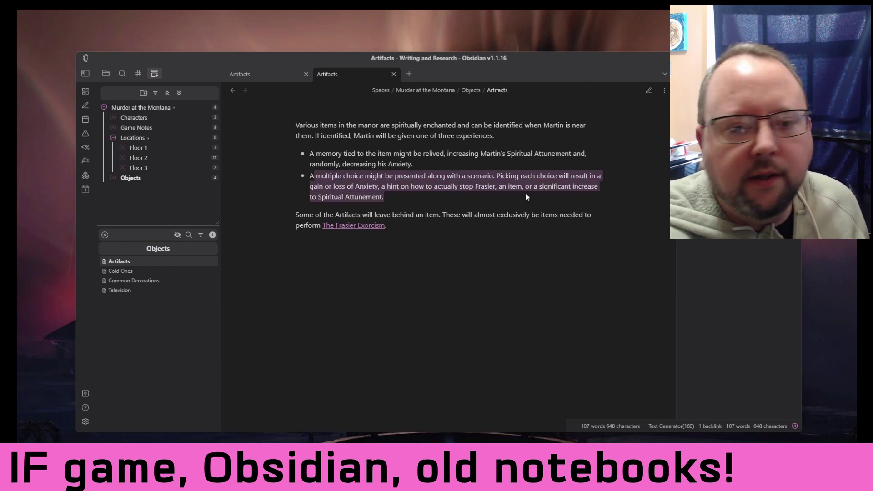
click(527, 197)
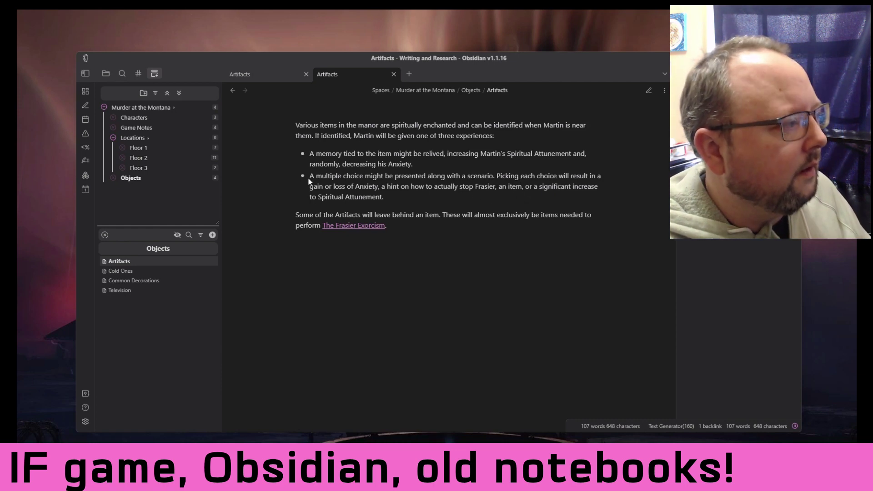
drag(317, 177, 575, 198)
click(351, 187)
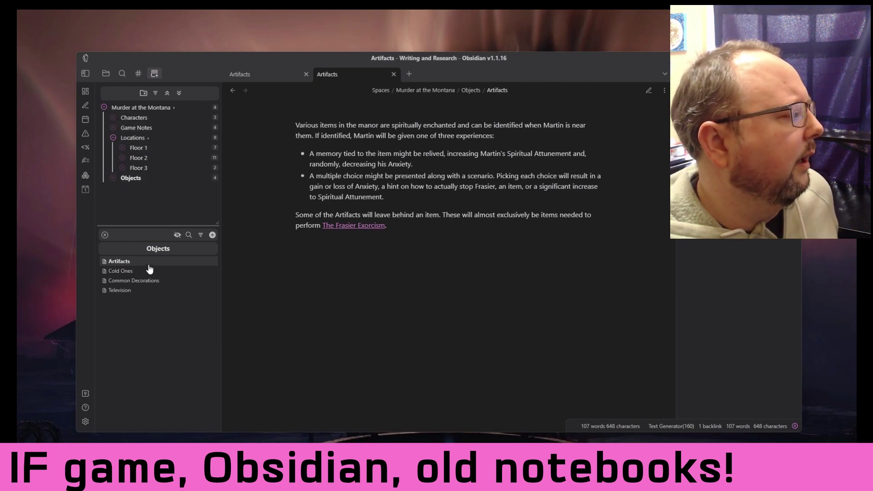
click(130, 291)
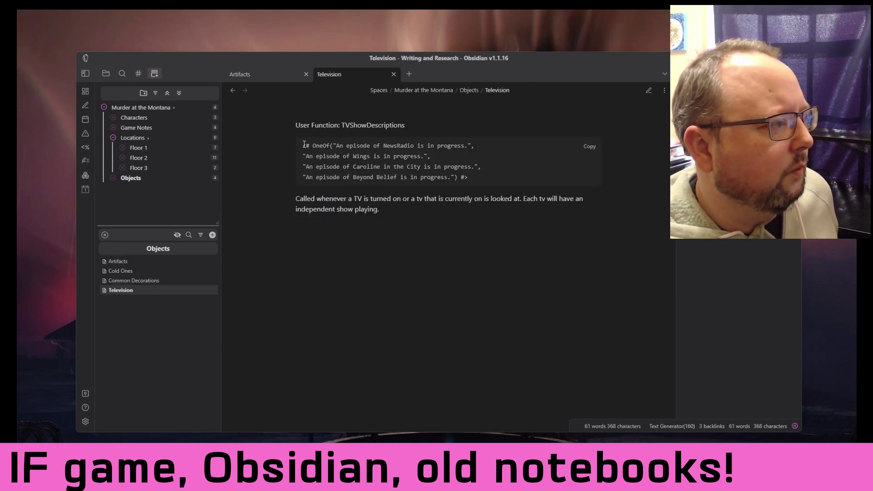
Step: Highlight the TVShowDescriptions code block, then list the Floor 1 notes and open the Locations note
mouse_move(304, 144)
mouse_down()
mouse_move(502, 184)
mouse_move(306, 149)
mouse_up()
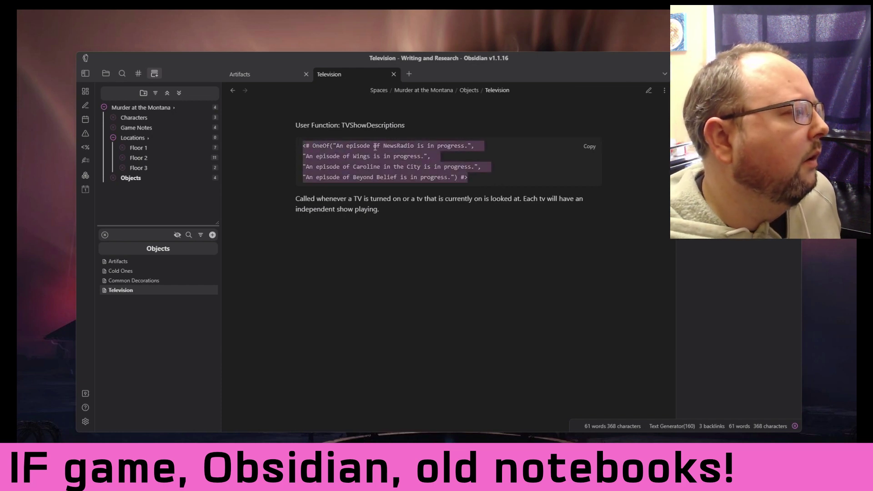
click(458, 200)
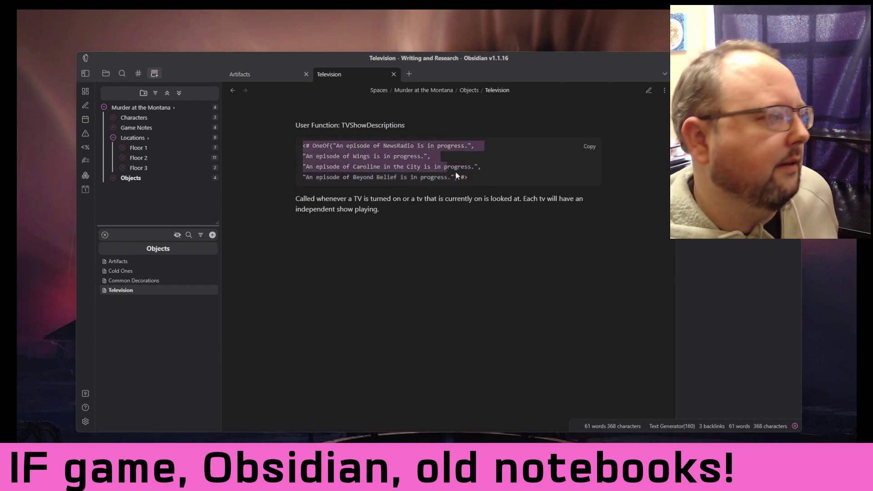
drag(456, 174, 488, 182)
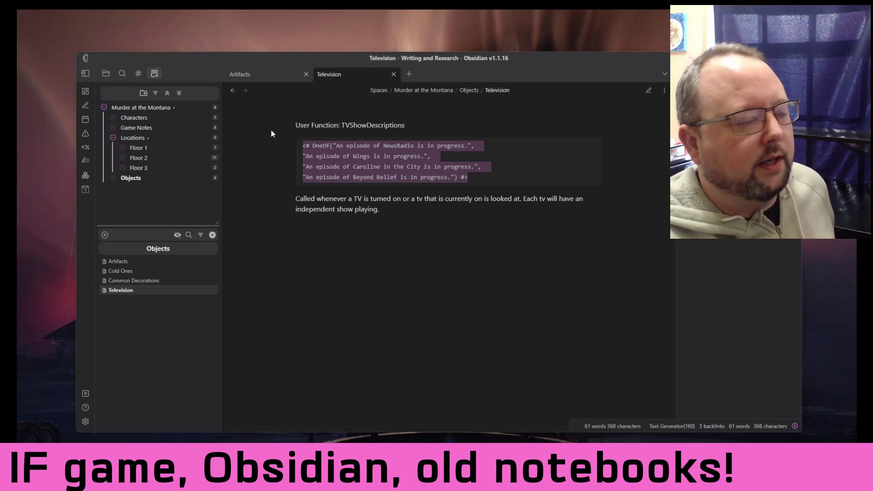
click(430, 207)
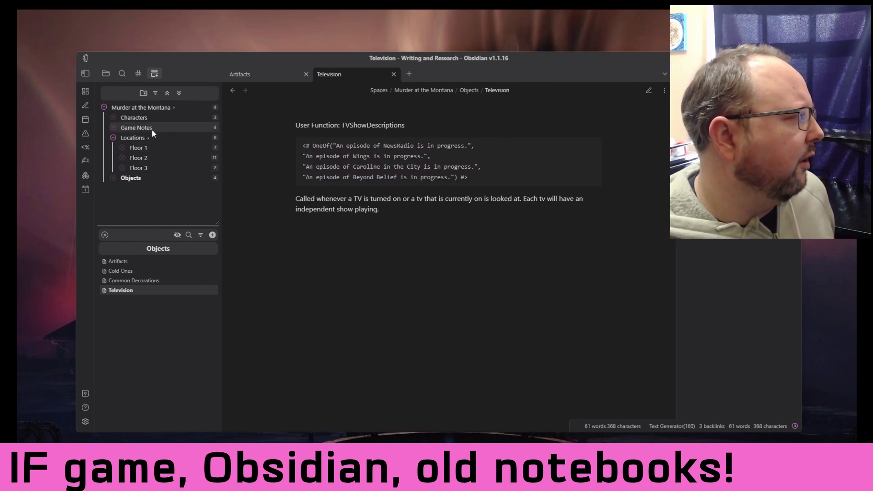
click(148, 149)
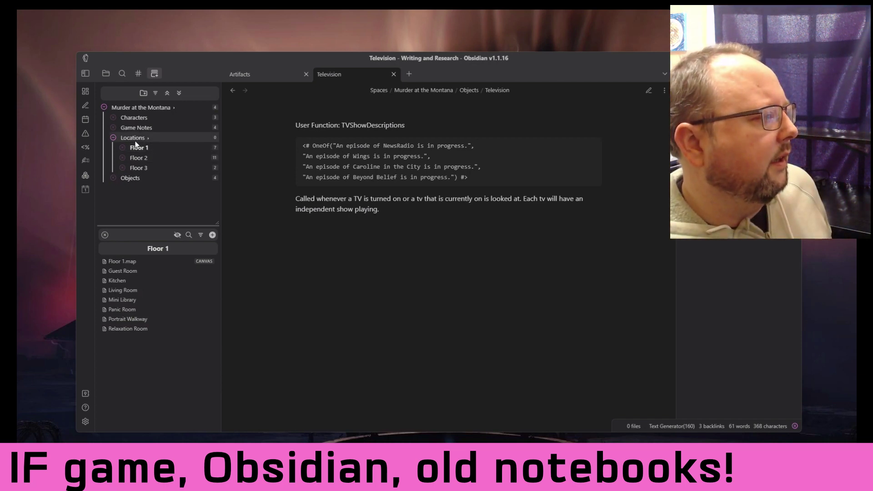
click(135, 139)
scroll(545, 186, down, 3)
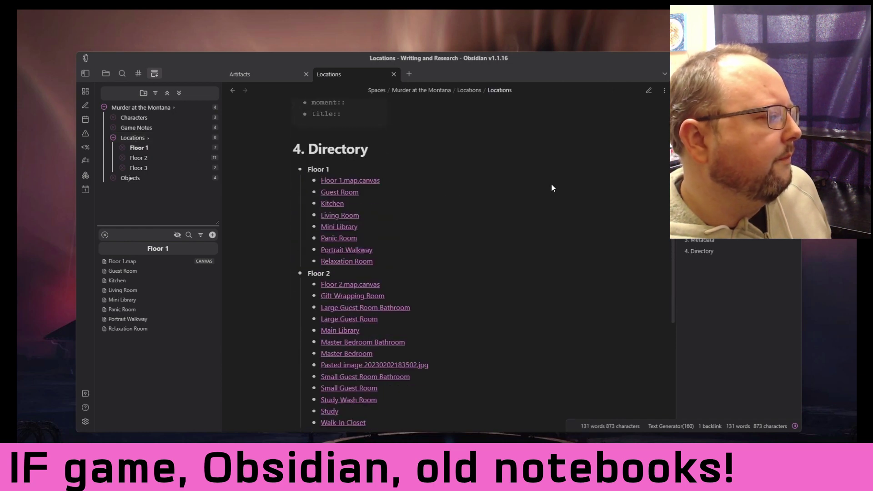
scroll(553, 188, down, 2)
scroll(554, 188, up, 1)
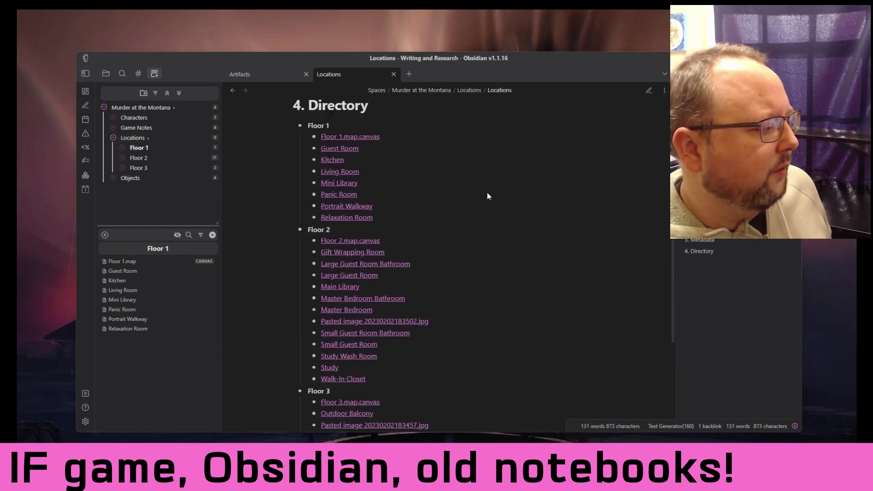
scroll(495, 228, down, 1)
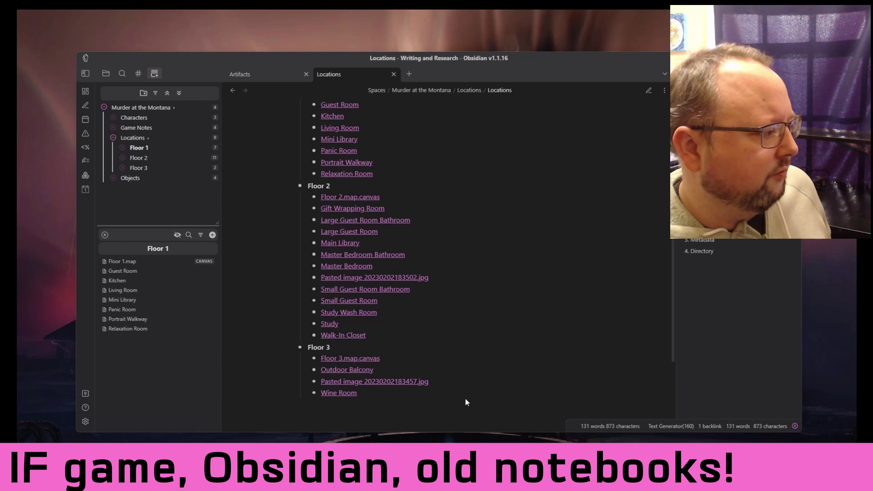
mouse_move(357, 397)
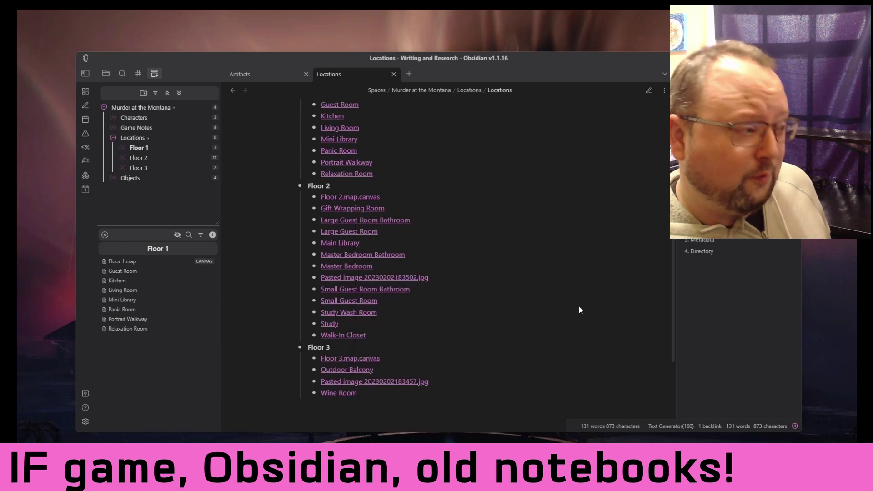
scroll(586, 317, up, 2)
scroll(573, 355, down, 1)
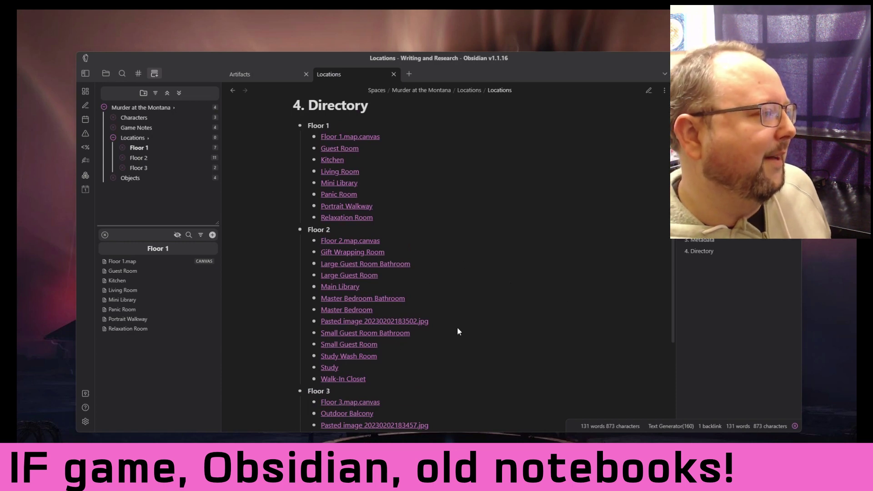
scroll(486, 314, up, 1)
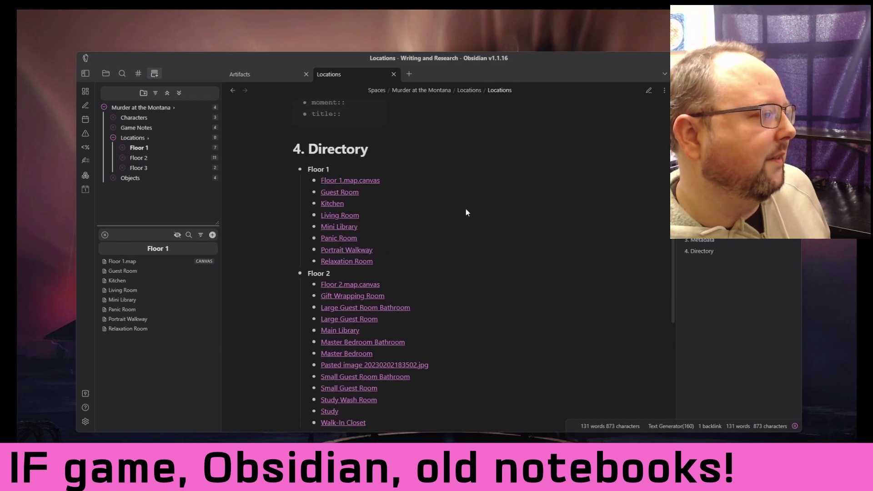
scroll(465, 219, up, 1)
scroll(464, 226, down, 1)
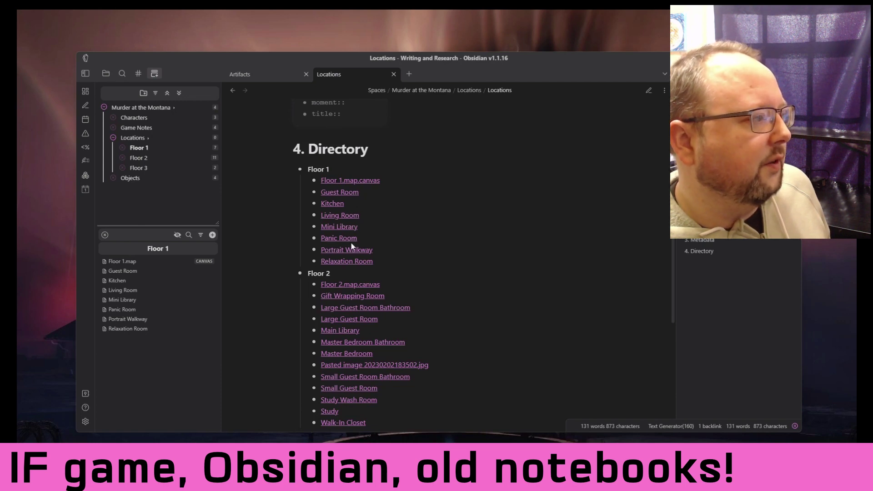
Step: Open Floor 1.map.canvas, hide the right sidebar, and zoom and pan to fit the whole map
click(357, 181)
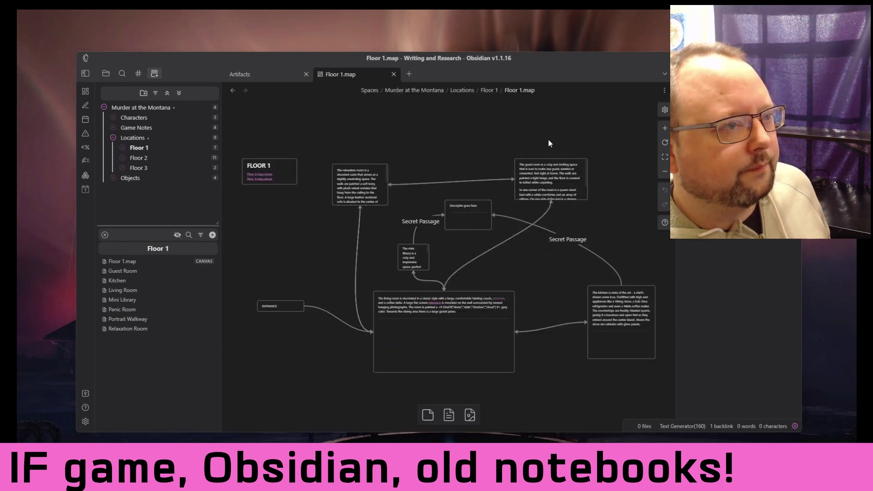
drag(548, 71, 526, 48)
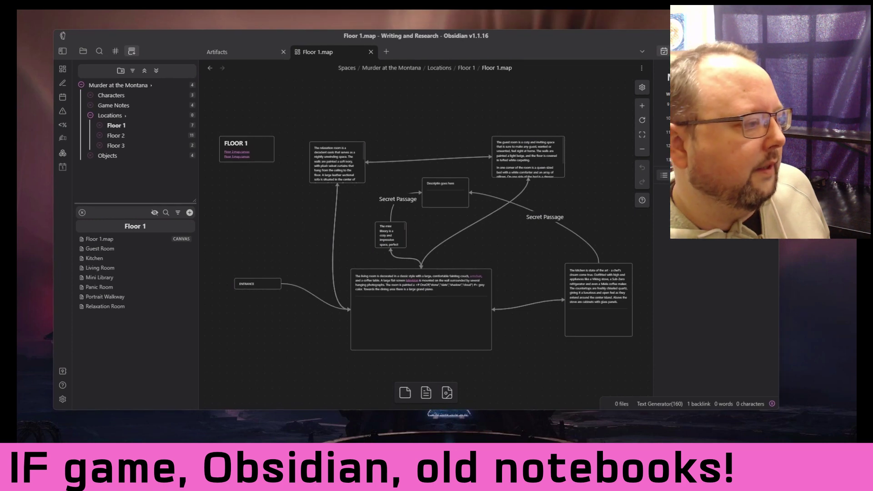
click(772, 52)
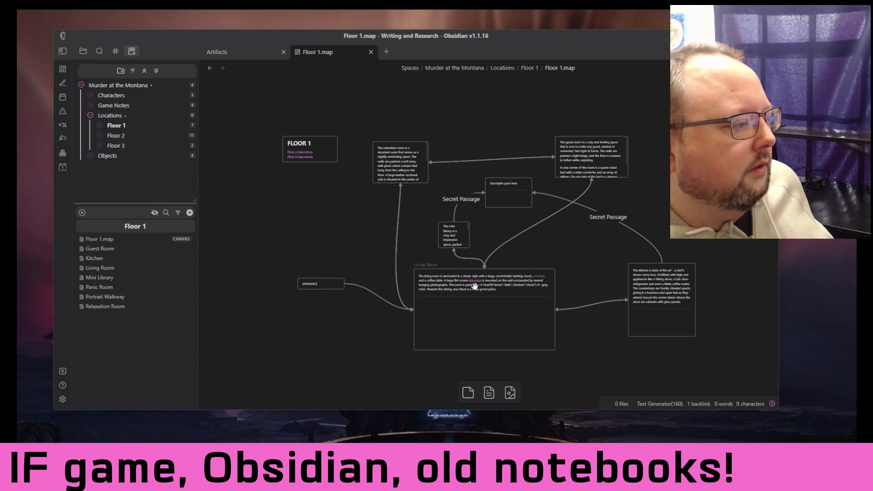
scroll(474, 285, up, 8)
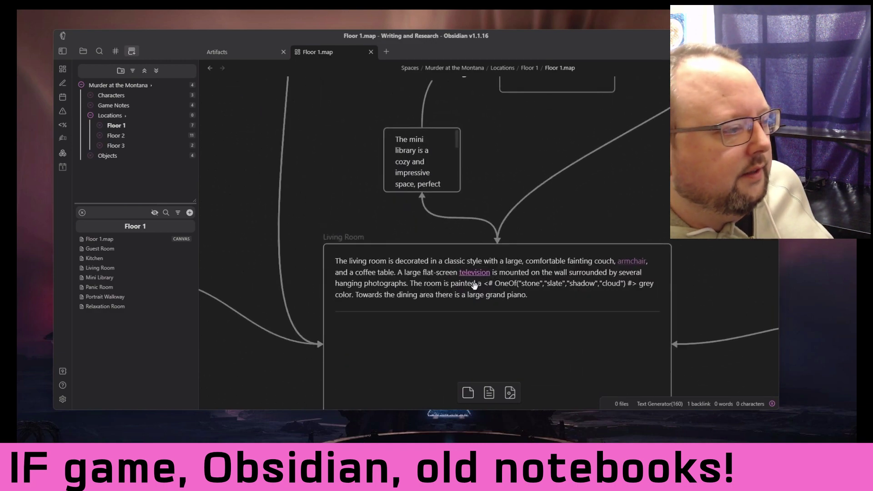
scroll(475, 285, up, 1)
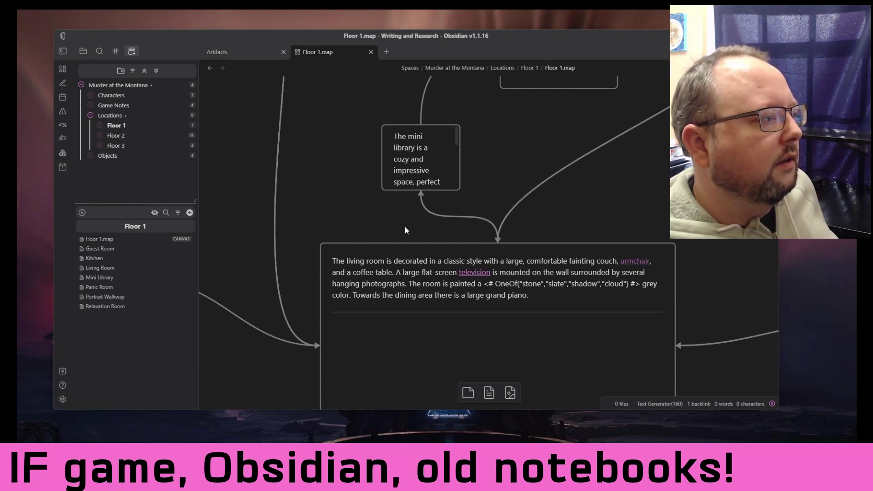
key(shift+1)
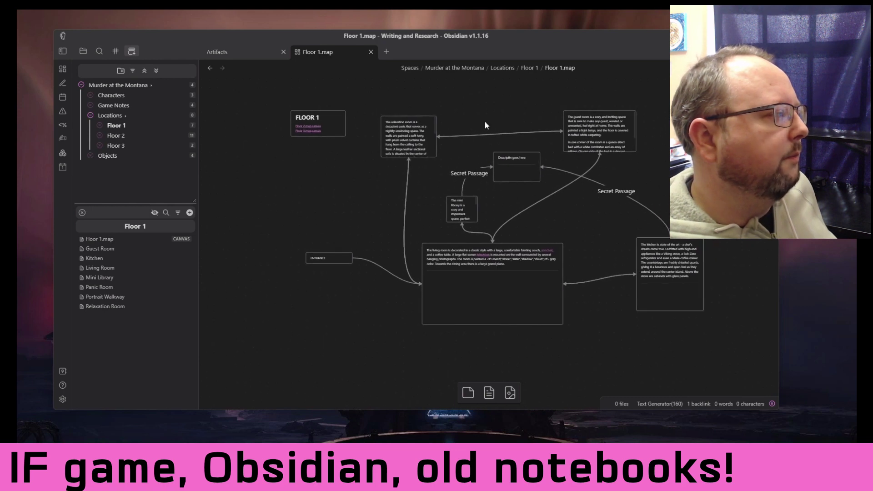
drag(505, 109, 474, 148)
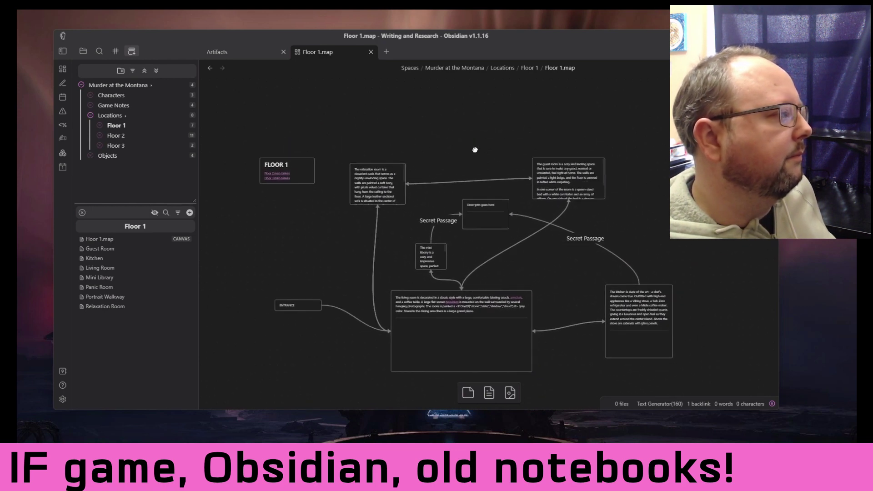
Step: View the Floor 2 map canvas, then return to the Murder at the Montana note with Locations files listed
click(138, 136)
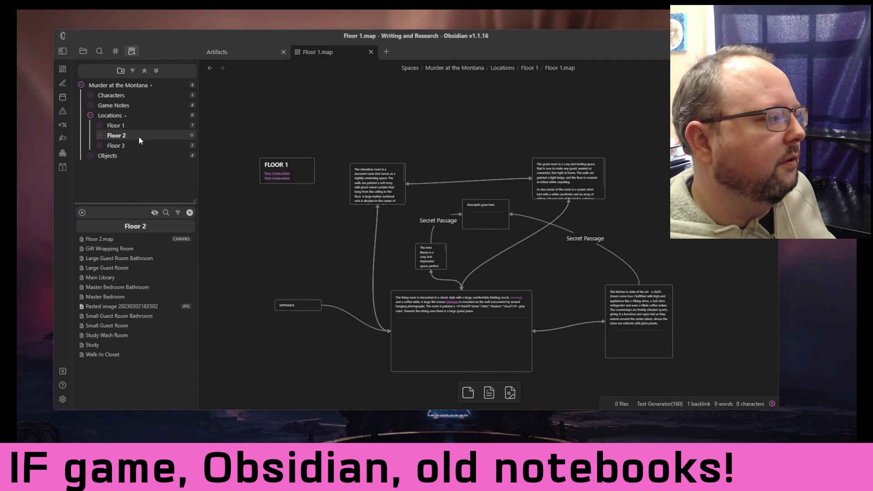
click(107, 239)
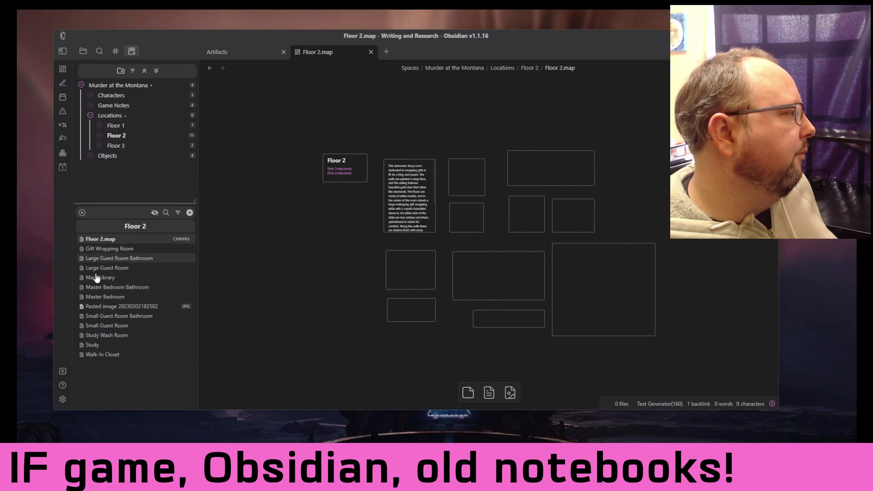
click(119, 116)
key(ctrl+alt+Left)
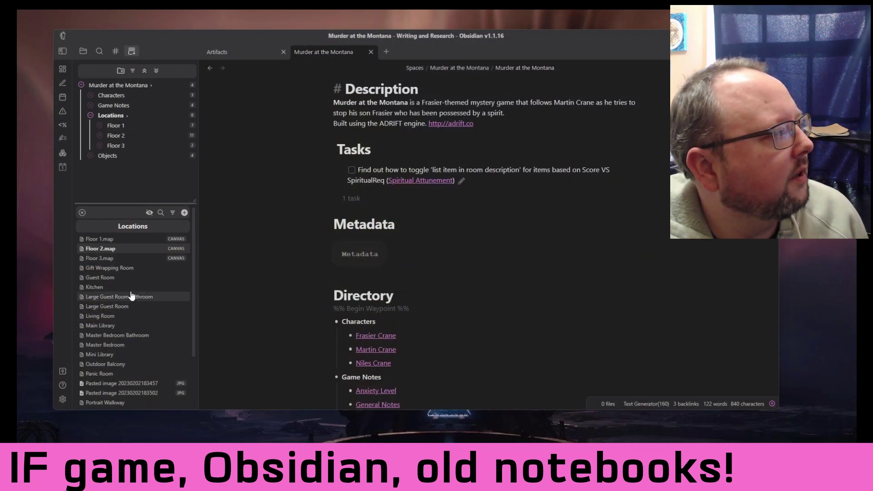
Step: Open the Tips and Tricks note from the Game Notes folder
click(121, 105)
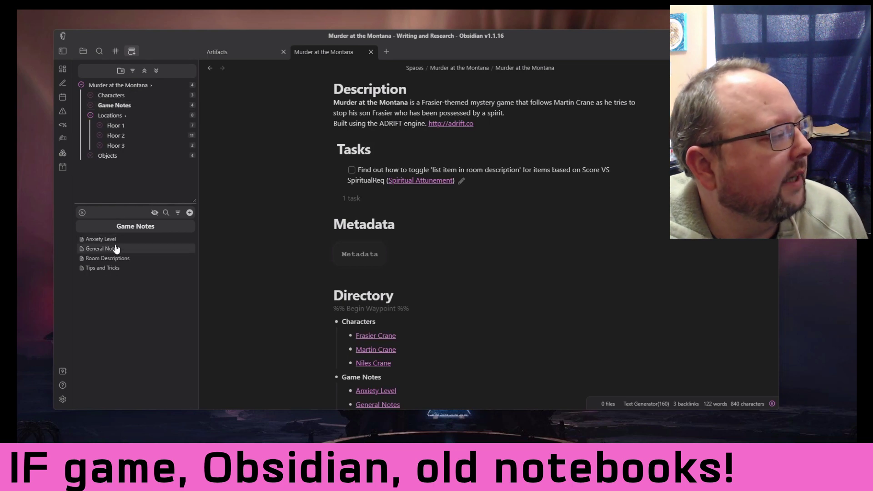
click(114, 268)
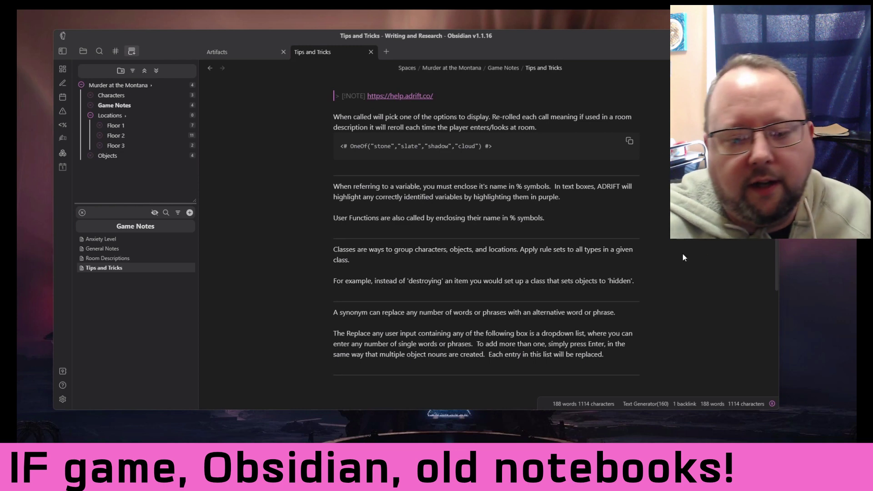
Step: Read through Tips and Tricks, list the Murder at the Montana notes, then switch to the NotepadPLUS vault window
scroll(685, 242, down, 4)
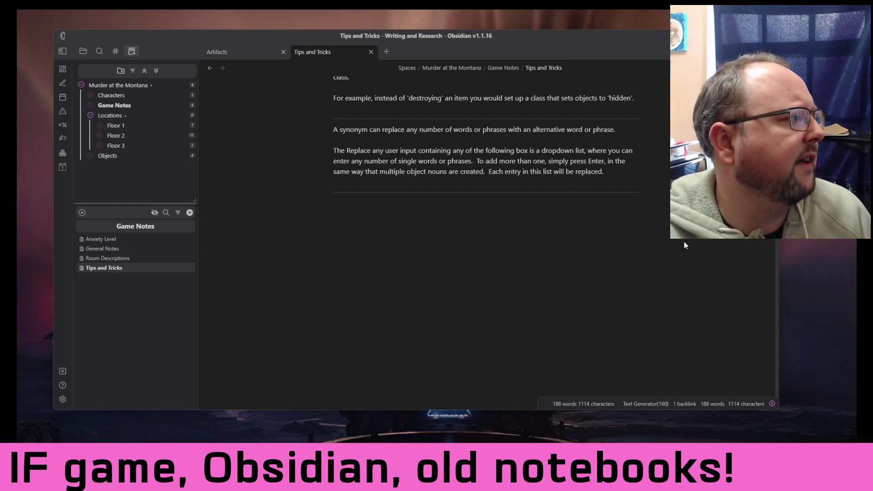
scroll(612, 185, up, 4)
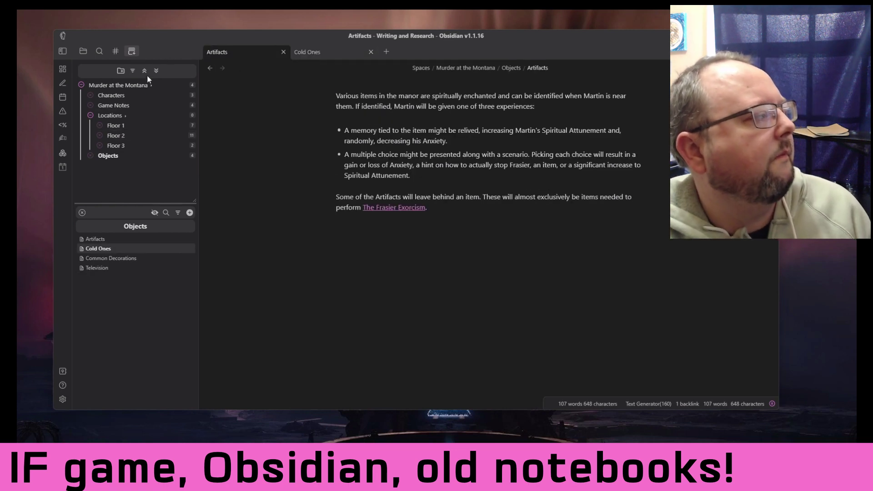
click(131, 85)
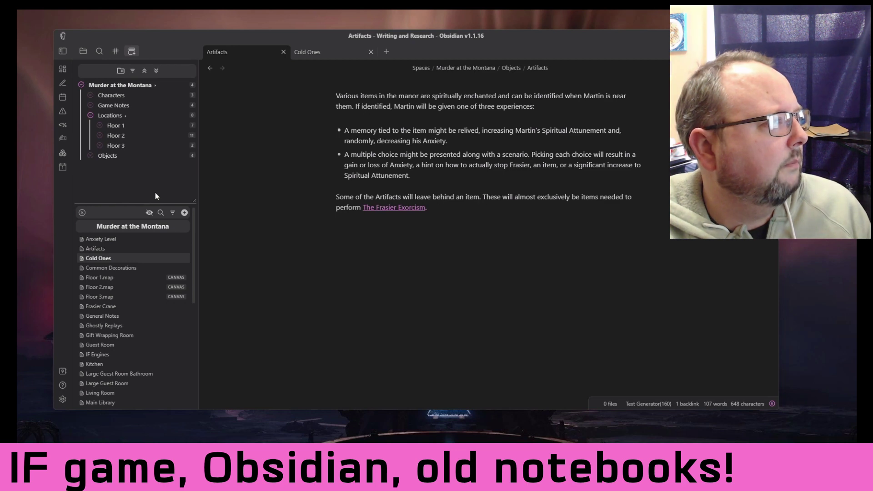
key(alt+Tab)
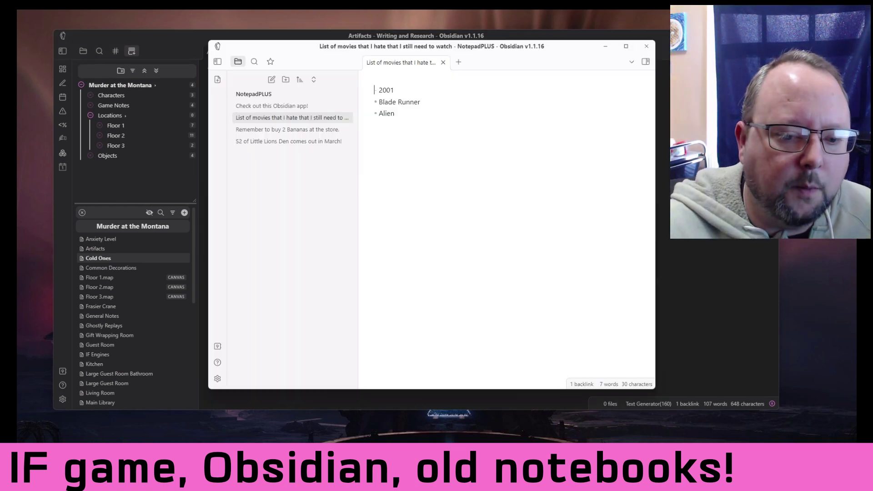